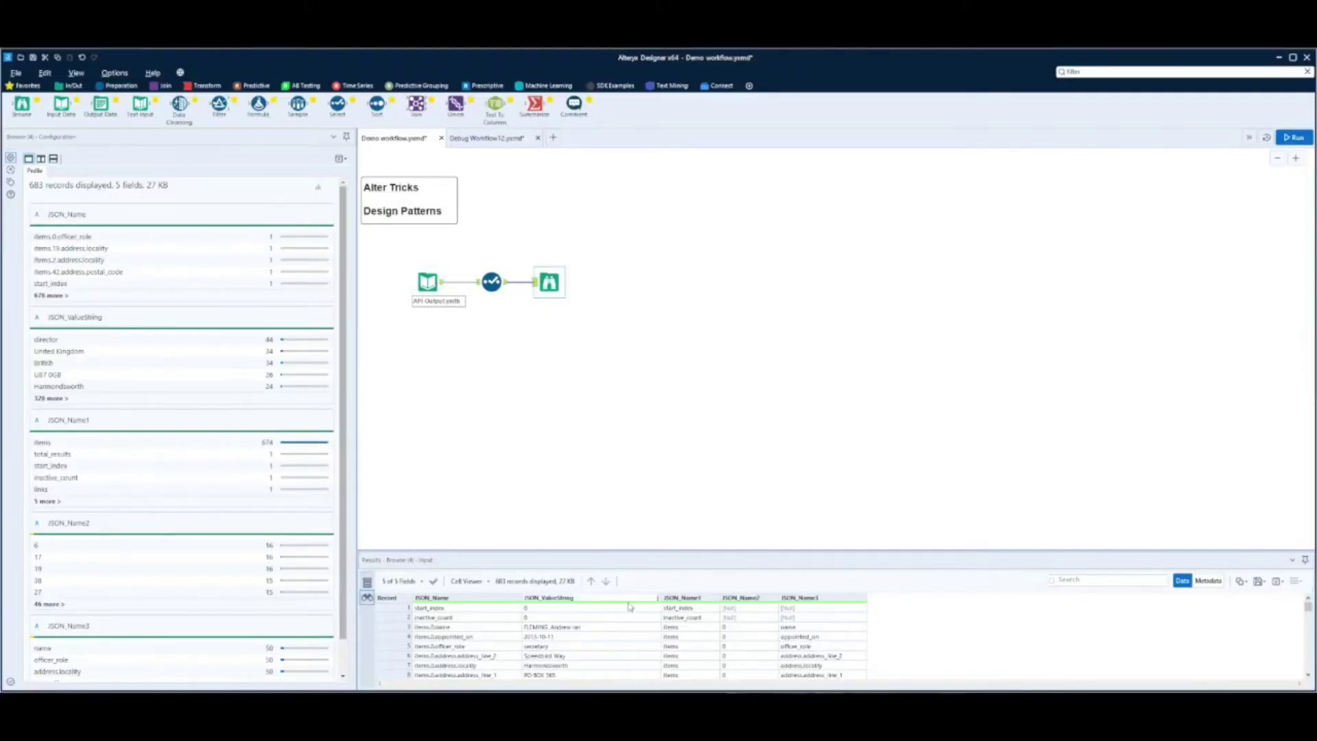
Scroll to the last records and profile JSON_Name1 from the total_results cell.
{"action": "scroll", "coordinate": [622, 653], "scroll_direction": "down", "scroll_amount": 20}
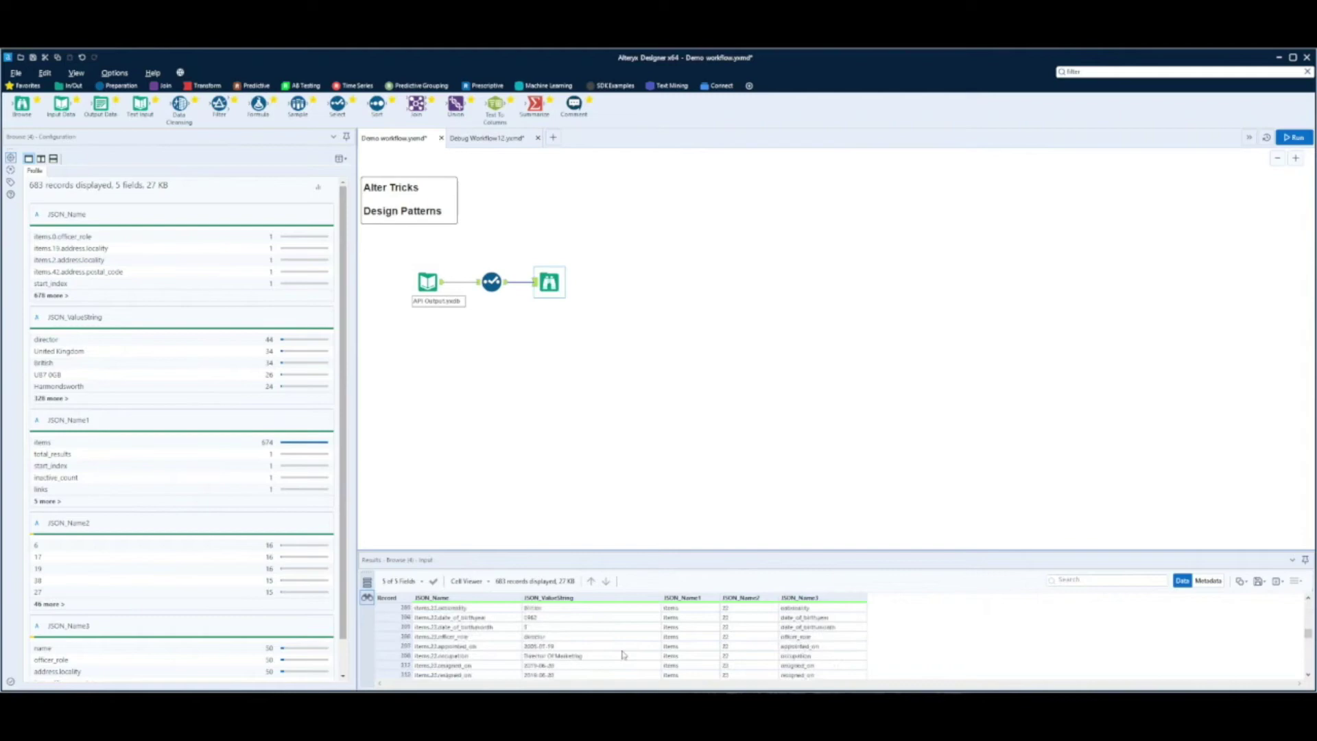
{"action": "scroll", "coordinate": [622, 654], "scroll_direction": "down", "scroll_amount": 18}
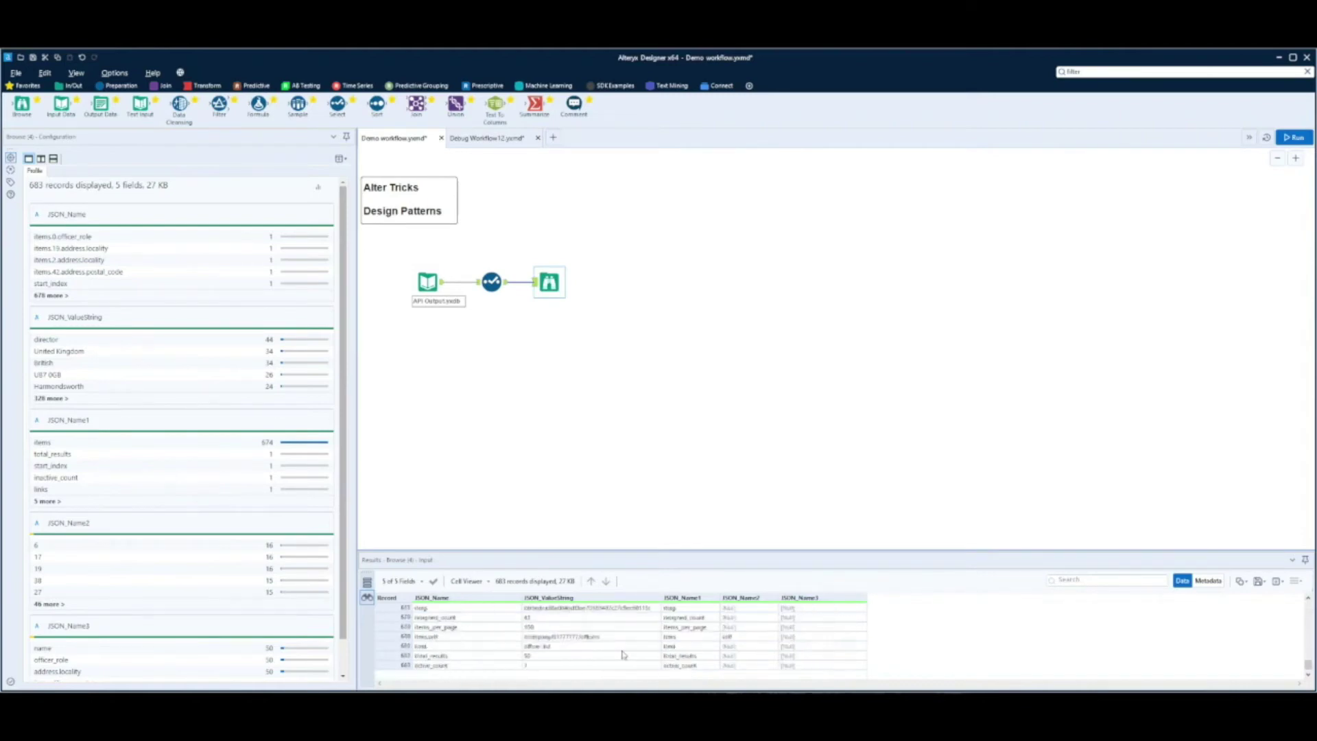
{"action": "scroll", "coordinate": [623, 654], "scroll_direction": "down", "scroll_amount": 4}
{"action": "left_click", "coordinate": [682, 657]}
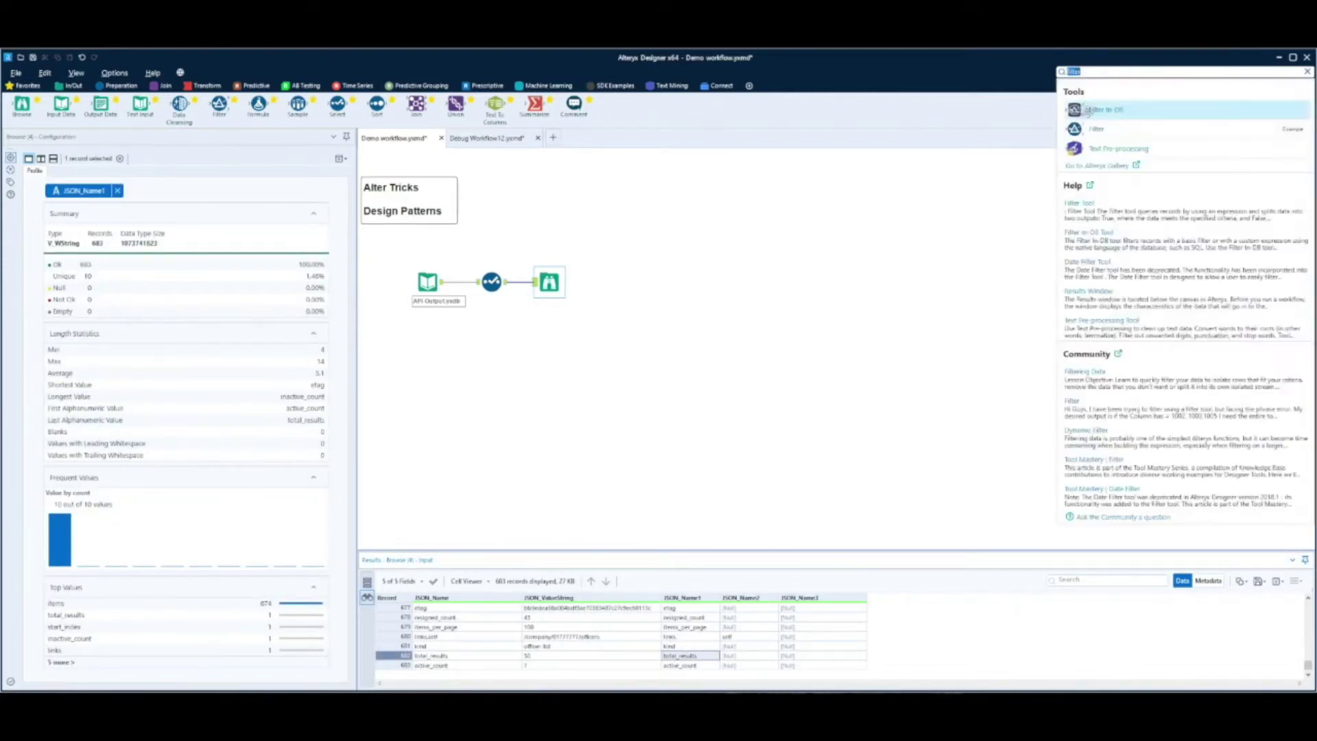
Insert a Filter between the parser and Browse with the condition JSON_Name1 Equals 'items'.
{"action": "left_click_drag", "start_coordinate": [1087, 109], "coordinate": [541, 281]}
{"action": "left_click", "coordinate": [541, 282]}
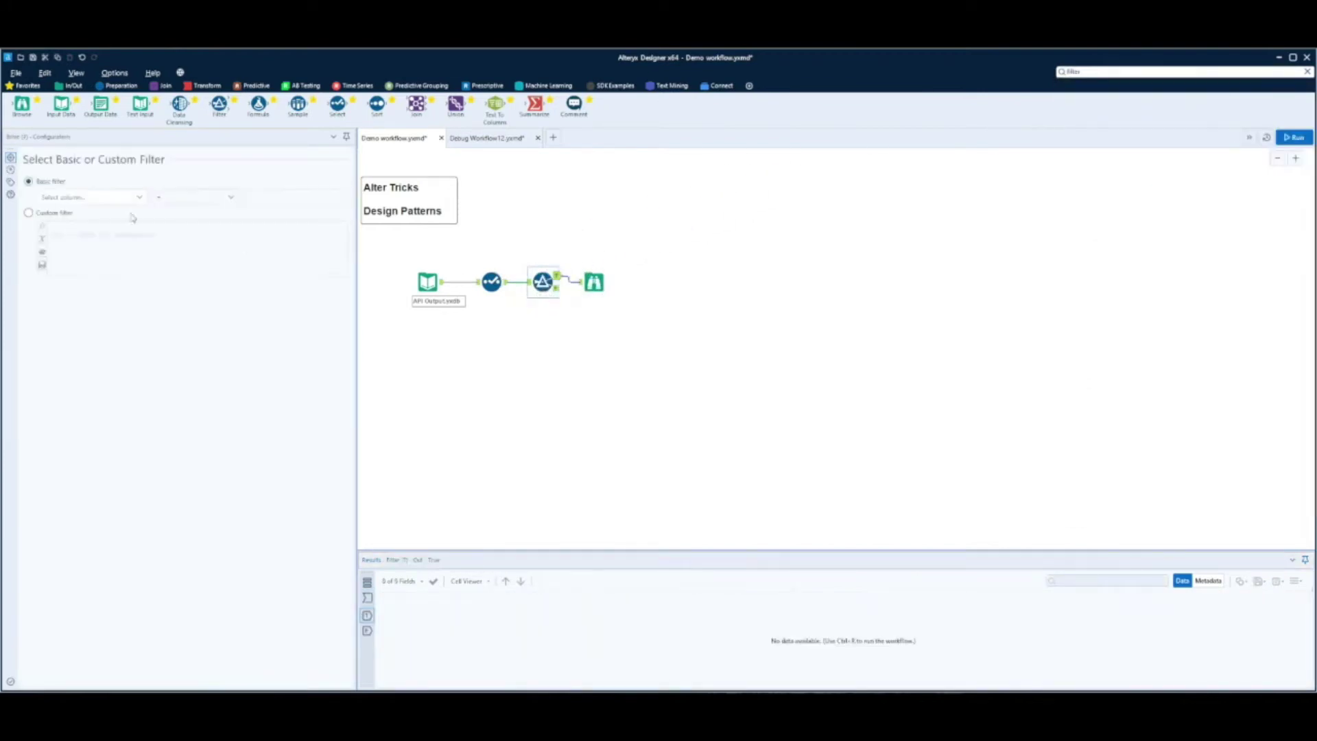
{"action": "left_click", "coordinate": [83, 198]}
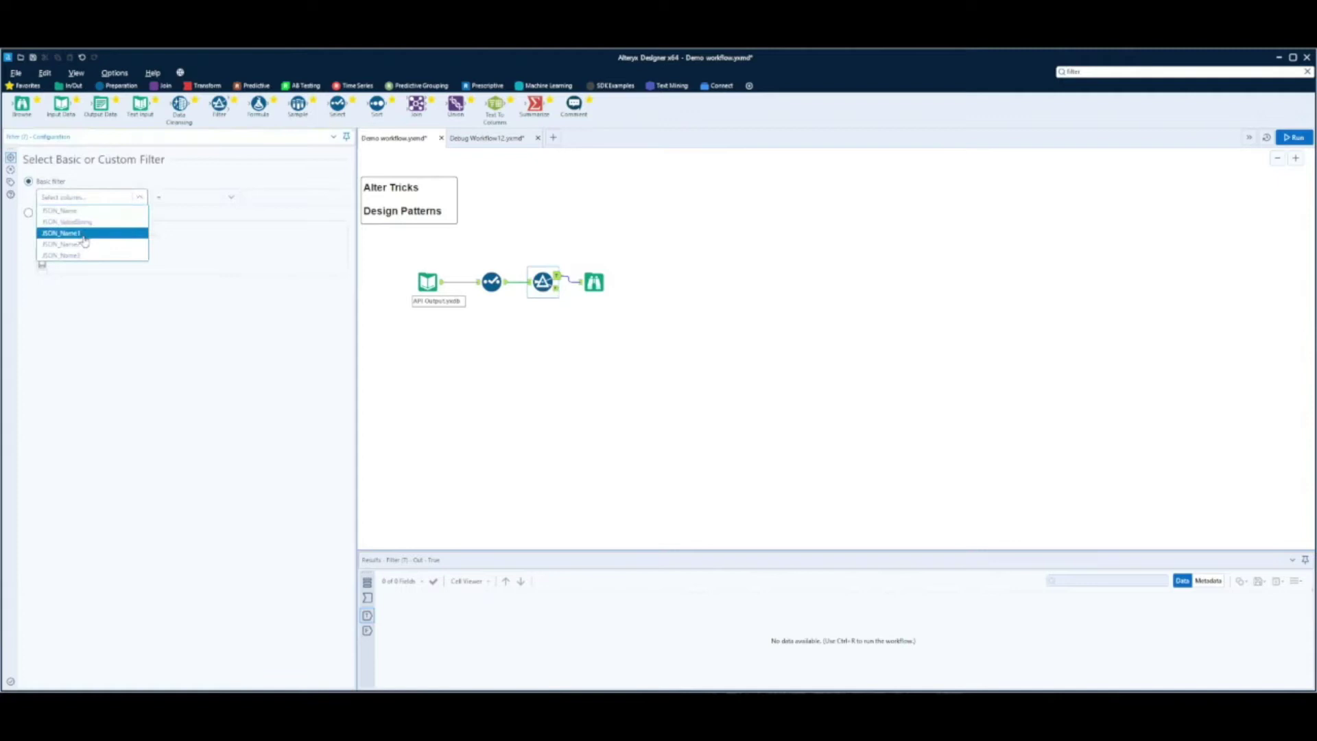
{"action": "left_click", "coordinate": [68, 233]}
{"action": "key", "text": "ctrl+r"}
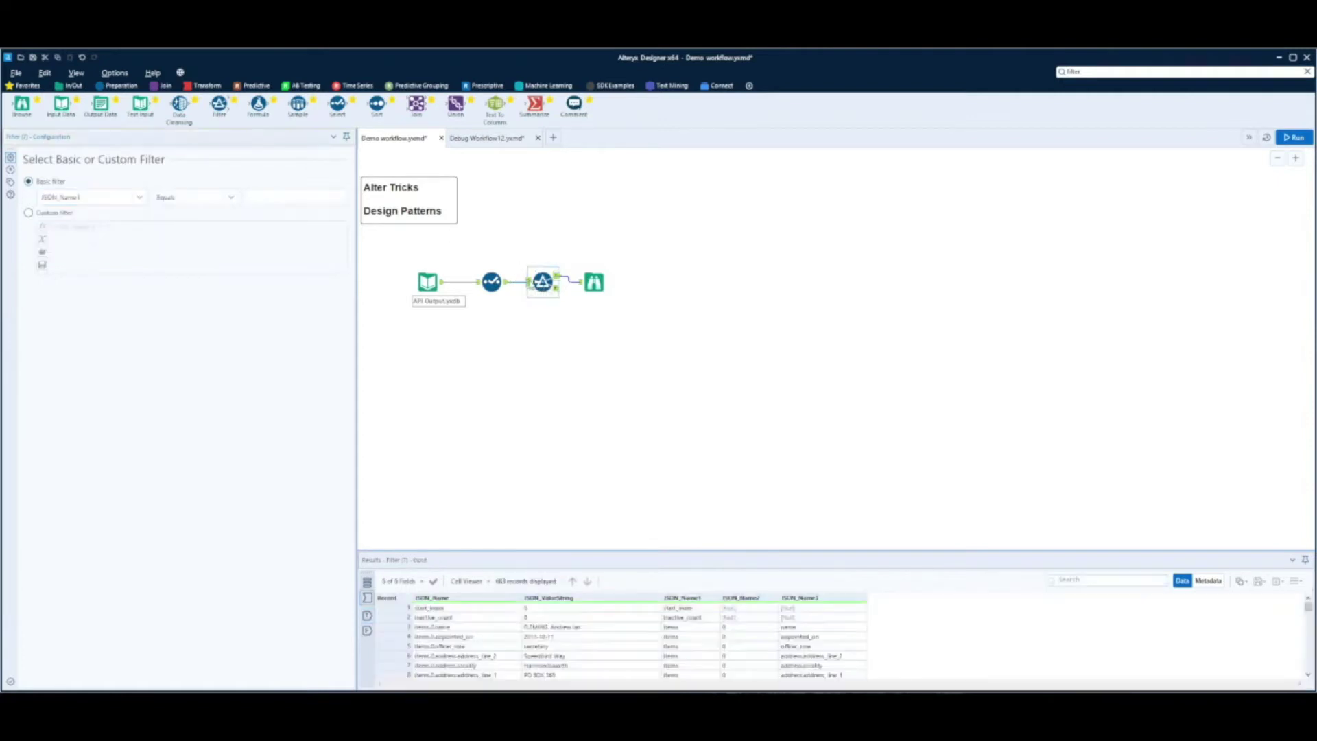
{"action": "left_click", "coordinate": [258, 199]}
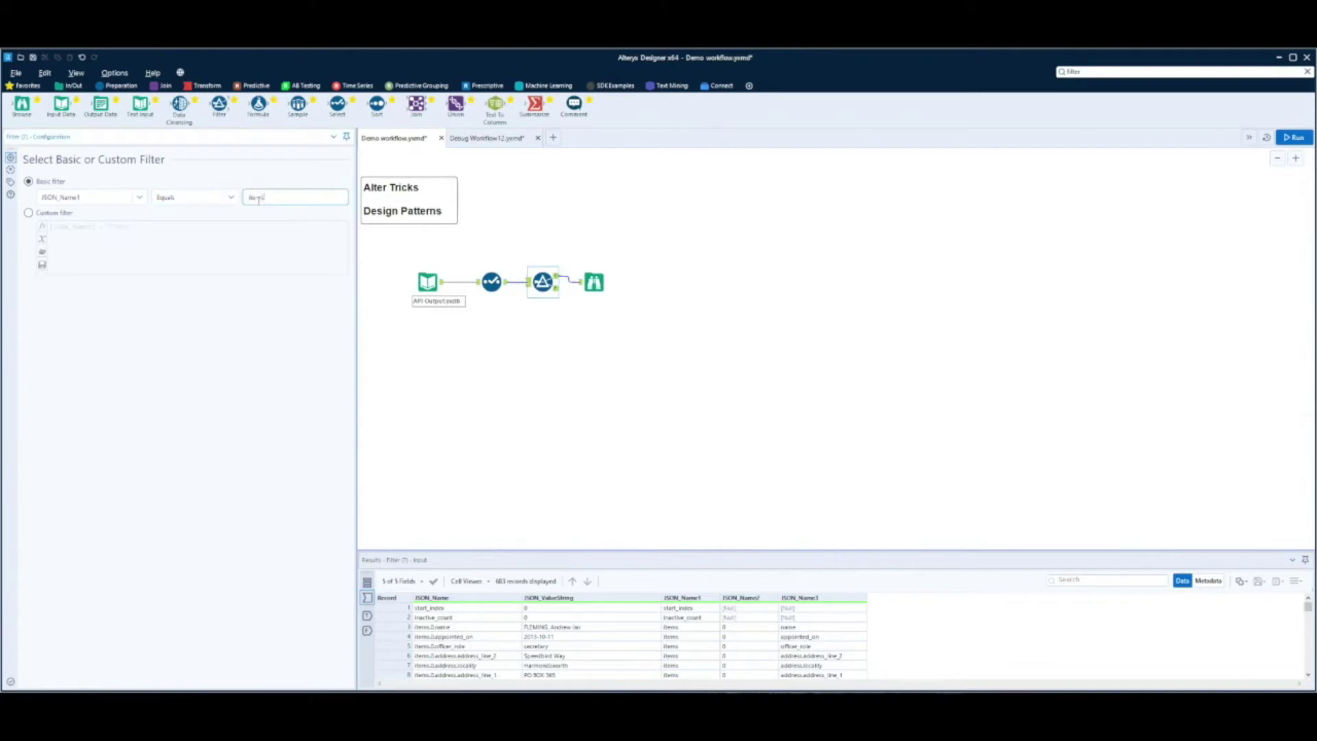
Run the workflow and inspect the 674 passing and 9 rejected records.
{"action": "left_click", "coordinate": [1293, 137]}
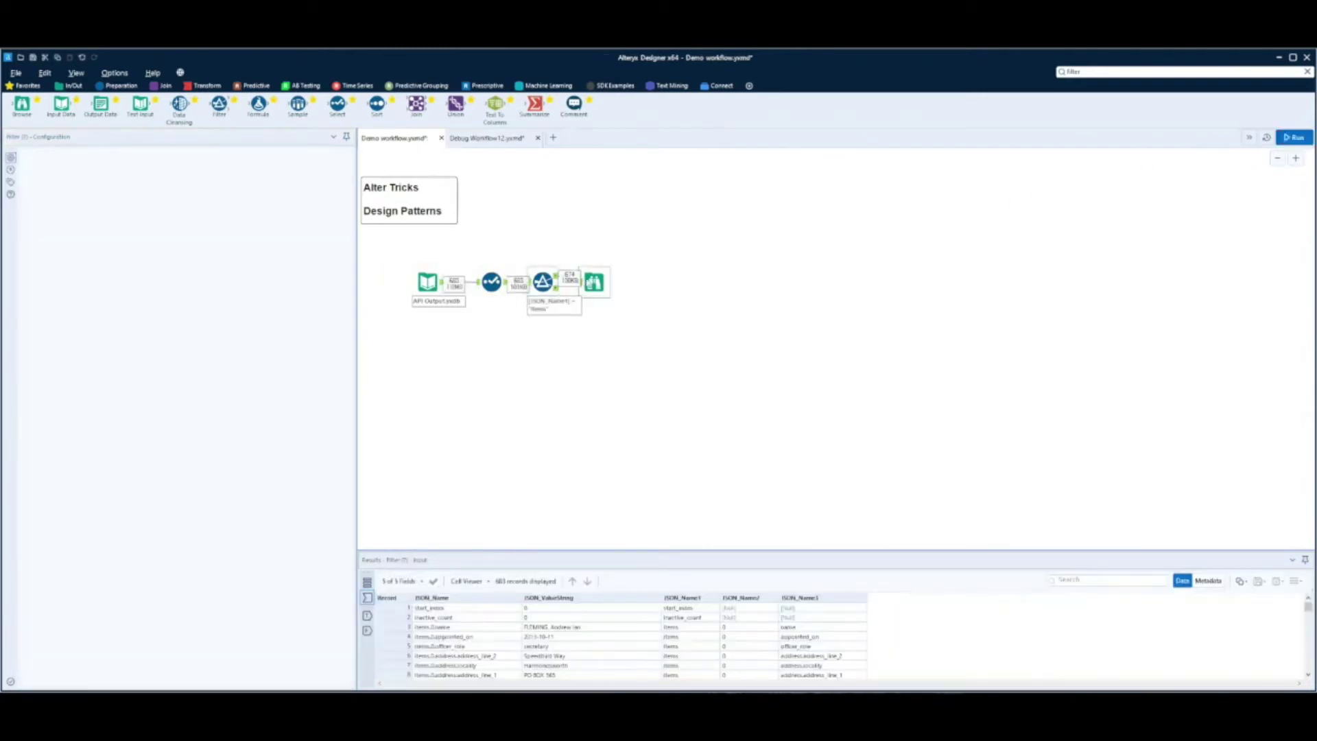
{"action": "left_click_drag", "start_coordinate": [594, 282], "coordinate": [600, 276]}
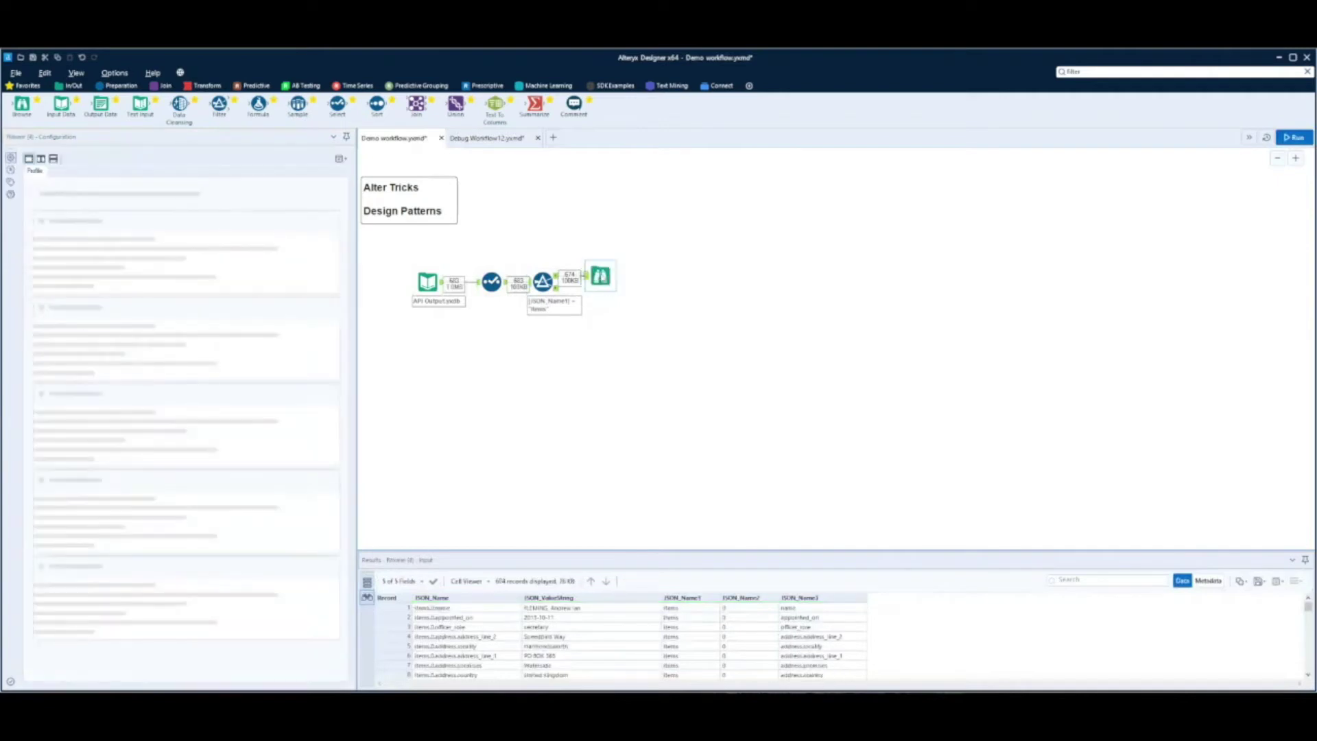
{"action": "left_click", "coordinate": [557, 287]}
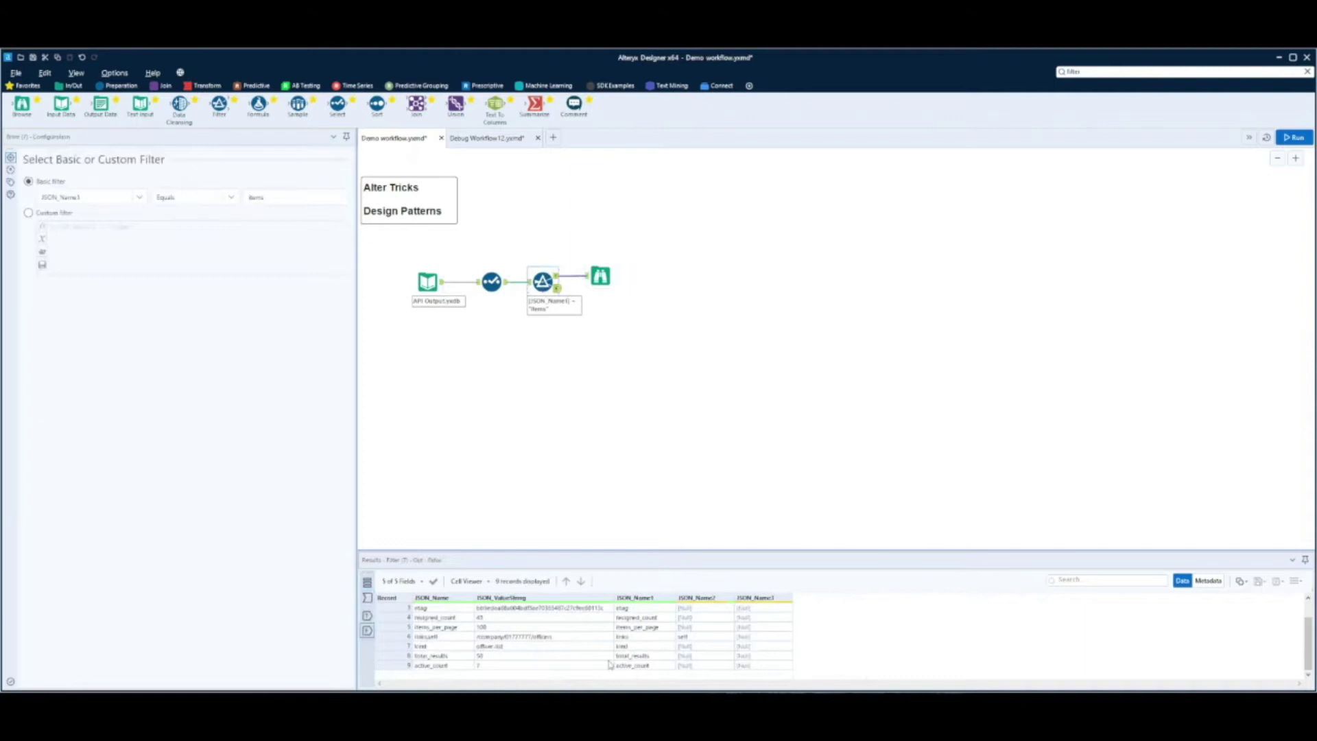
Add a Filter on the False output set to JSON_Name1 Equals 'total_results', and move Browse right.
{"action": "type", "text": "filter"}
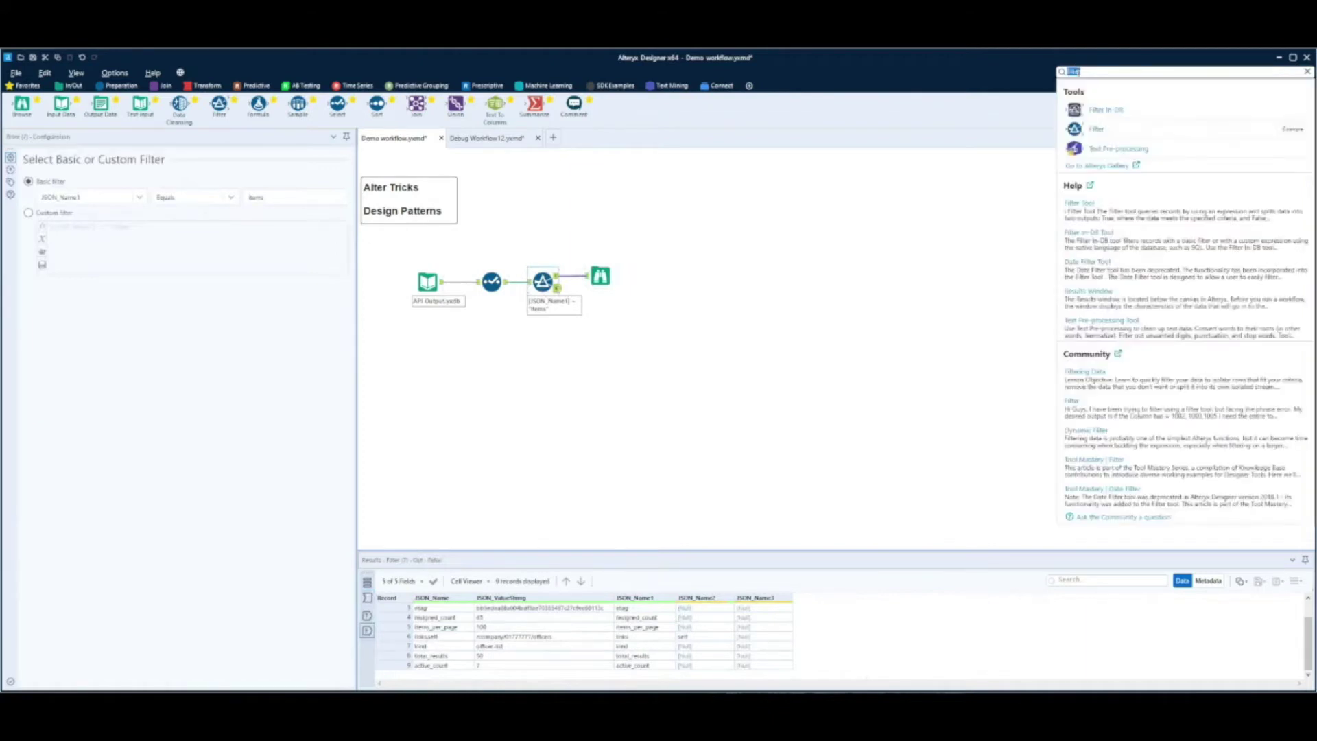
{"action": "left_click_drag", "start_coordinate": [1090, 127], "coordinate": [594, 327]}
{"action": "left_click", "coordinate": [106, 196]}
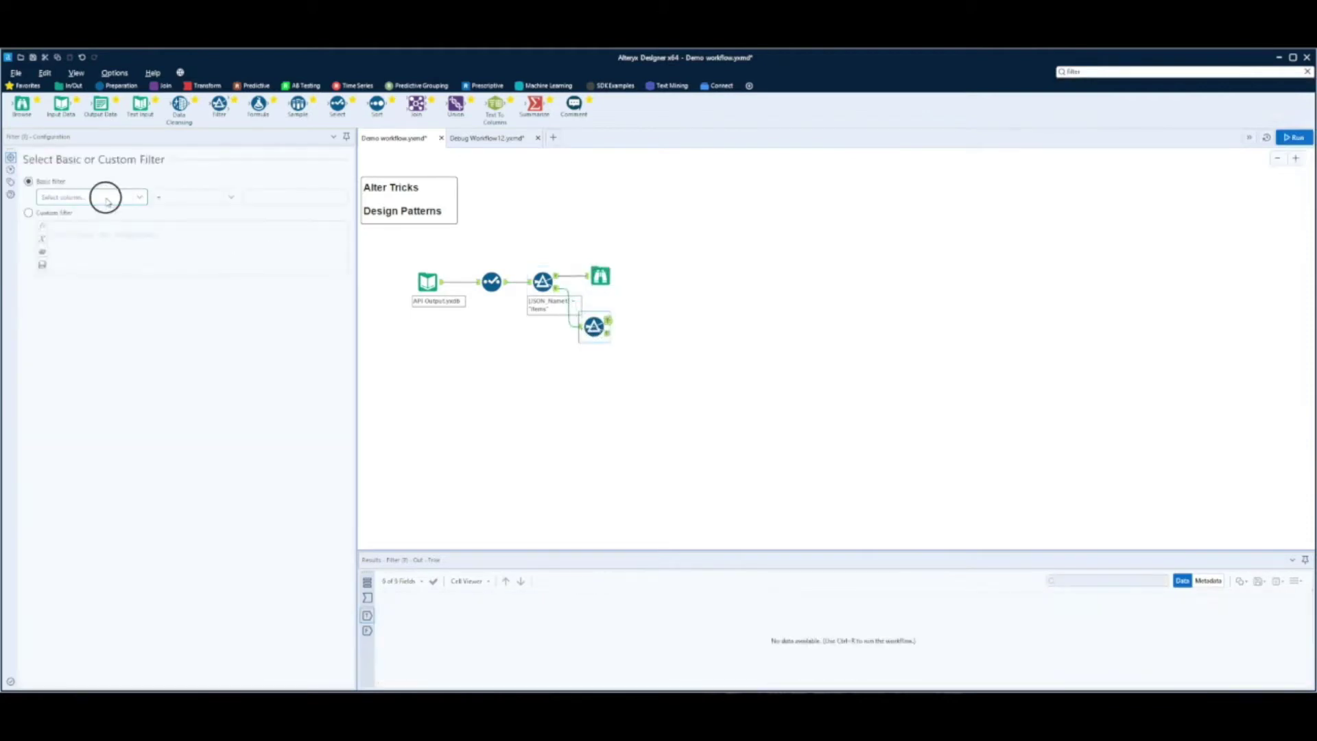
{"action": "left_click", "coordinate": [99, 236]}
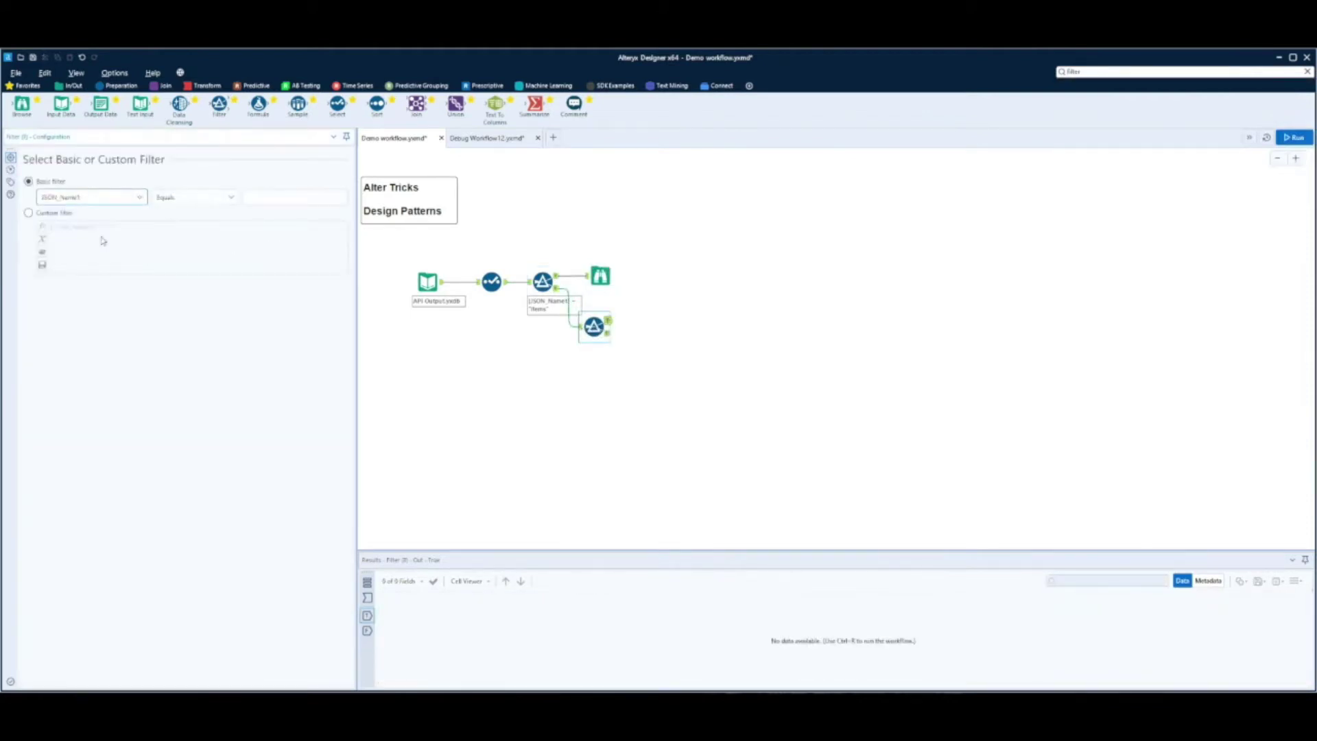
{"action": "left_click", "coordinate": [244, 197]}
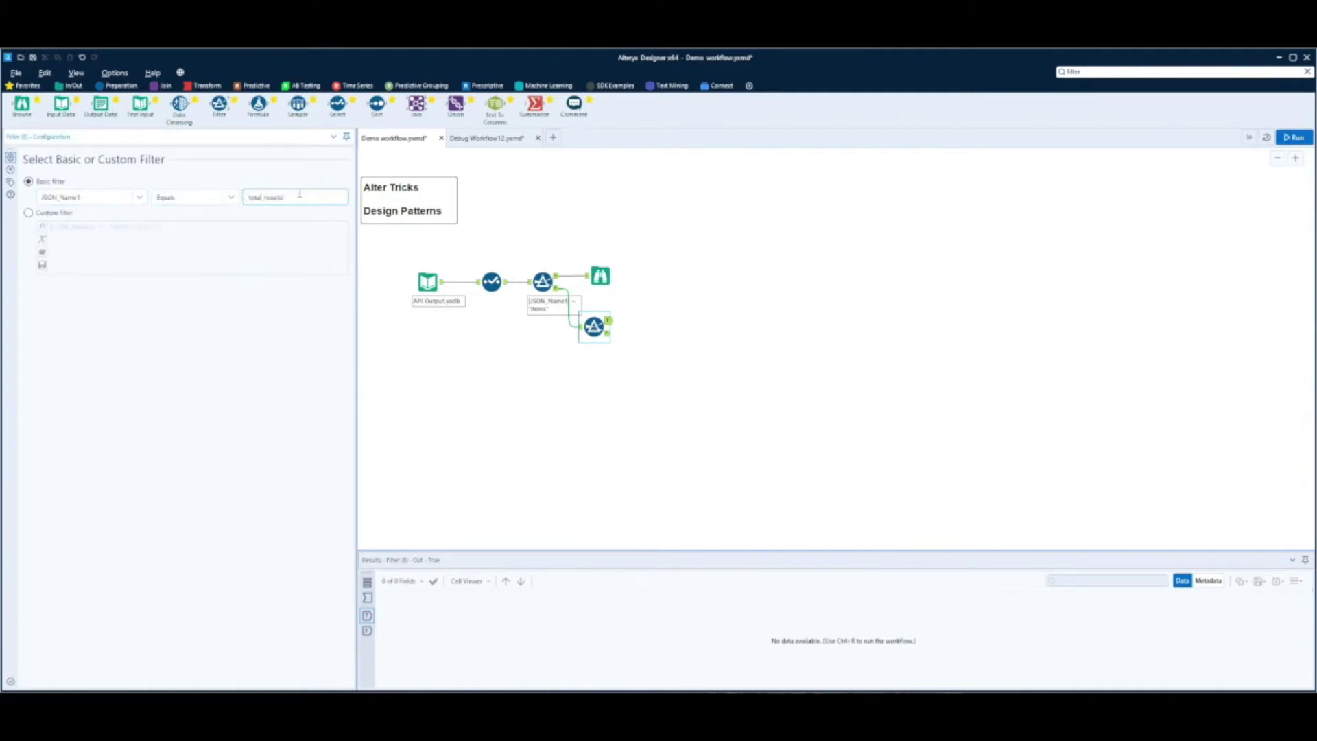
{"action": "left_click", "coordinate": [601, 275]}
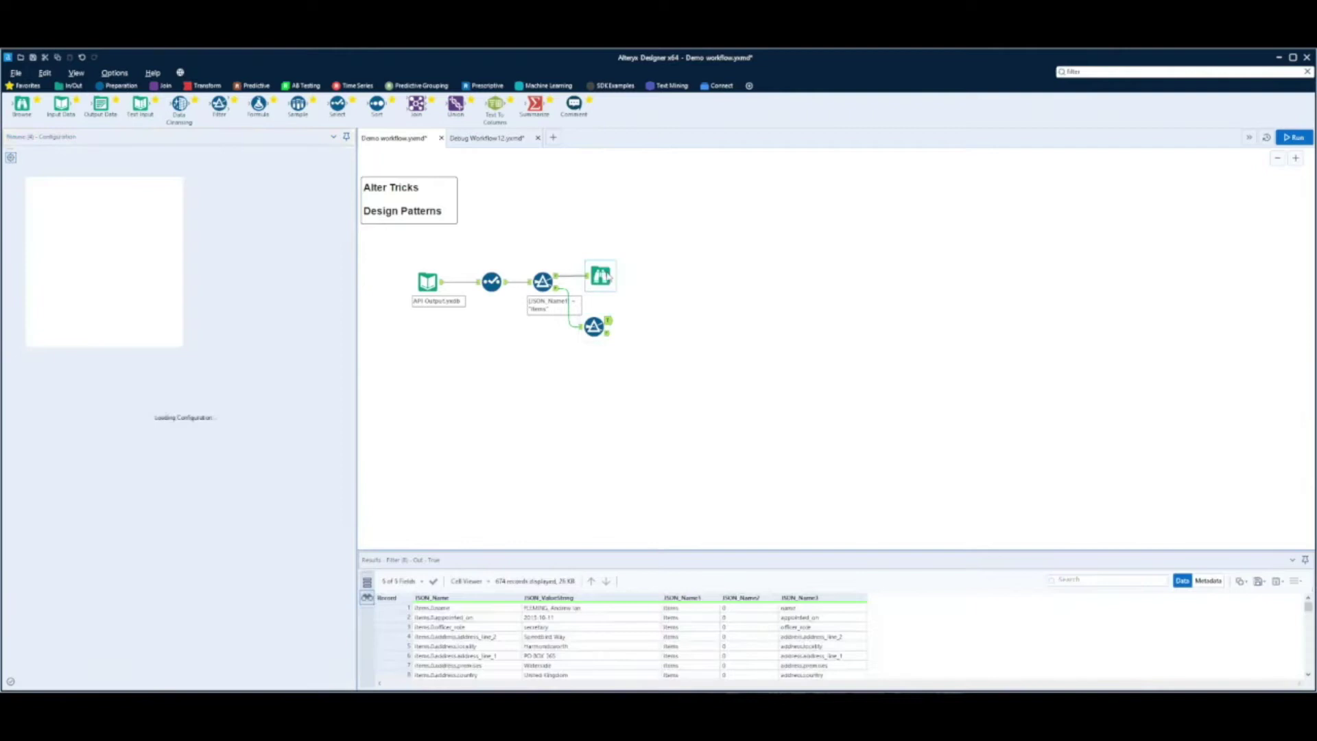
{"action": "left_click_drag", "start_coordinate": [601, 275], "coordinate": [726, 270]}
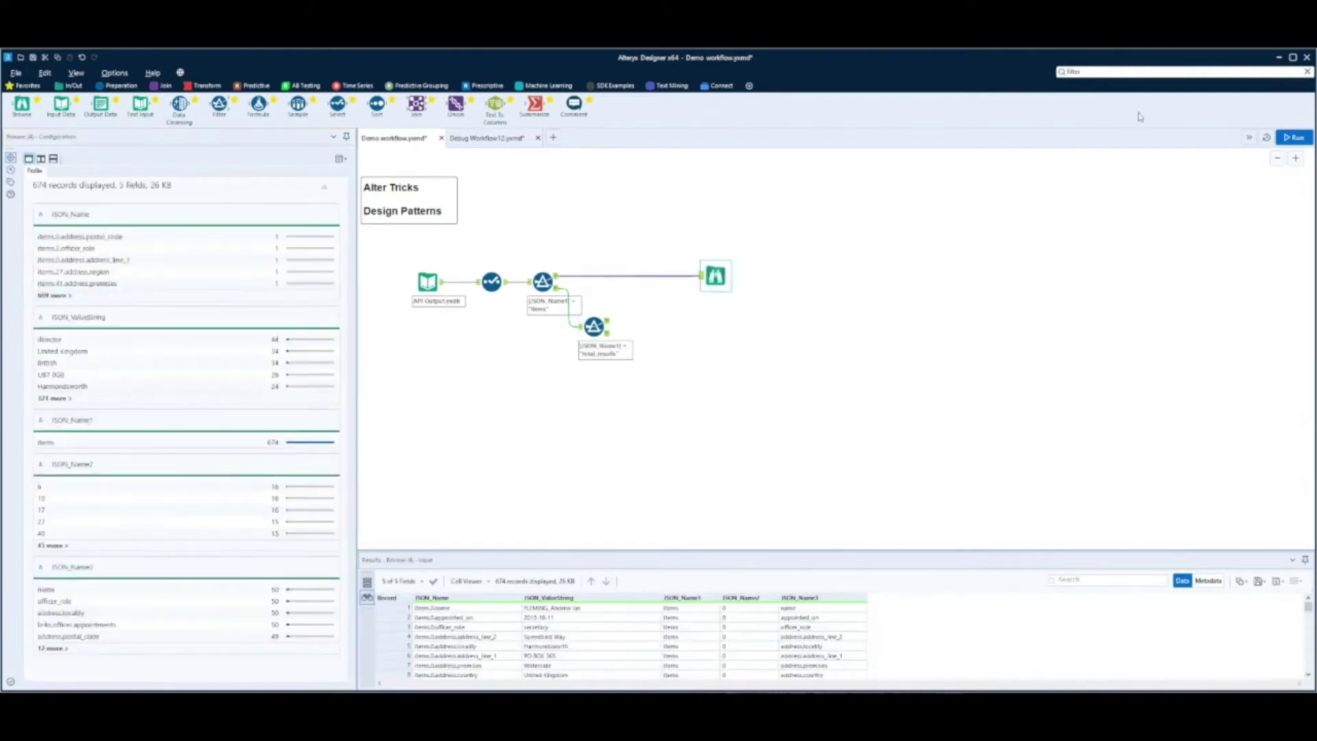
Insert a Cross Tab grouped by JSON_Name1, headers JSON_Name3, values JSON_ValueString.
{"action": "left_click", "coordinate": [1093, 74]}
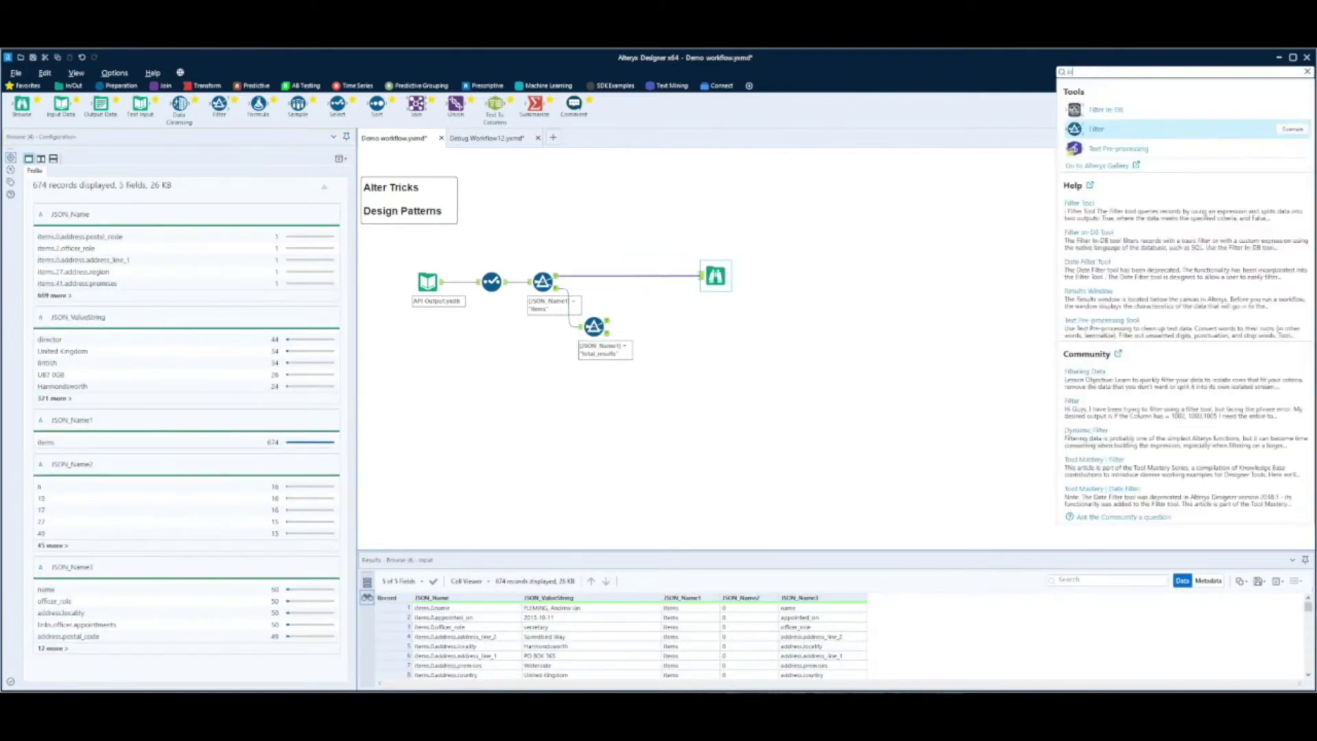
{"action": "type", "text": "cross"}
{"action": "left_click_drag", "start_coordinate": [1067, 108], "coordinate": [637, 278]}
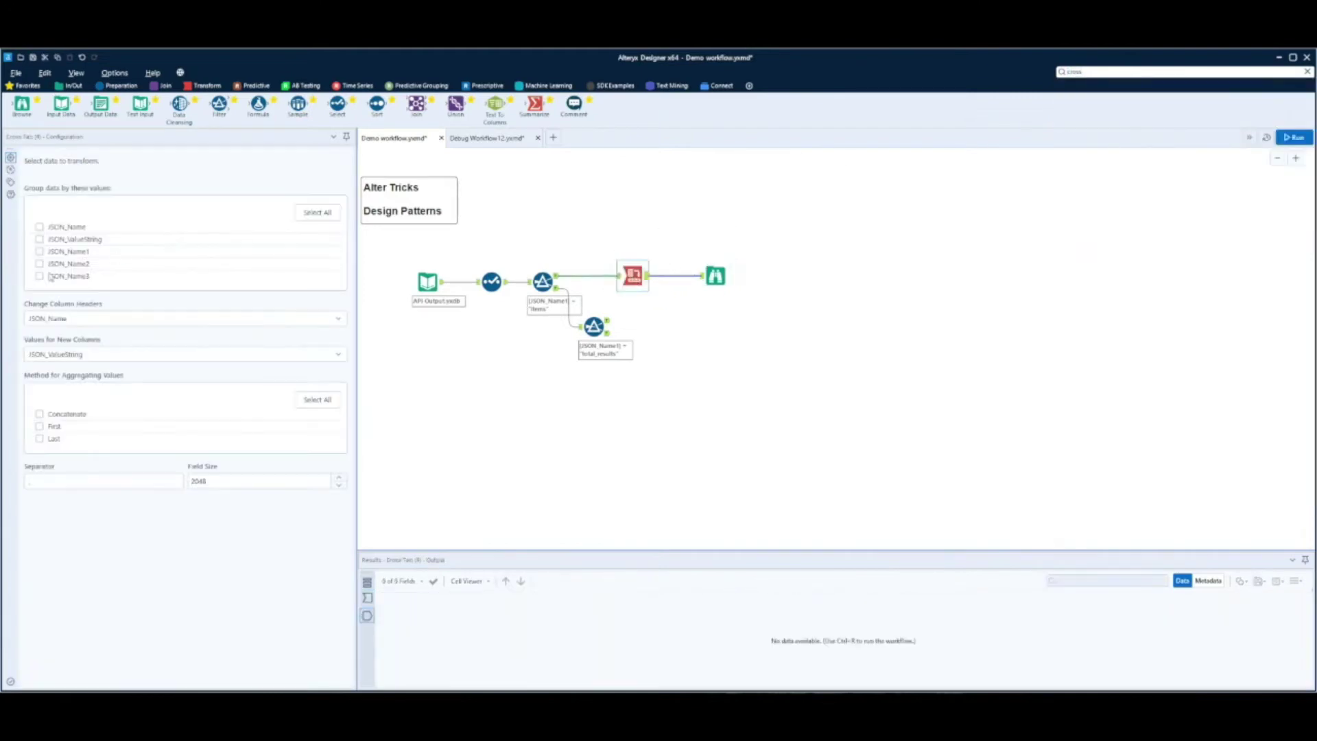
{"action": "left_click", "coordinate": [38, 252]}
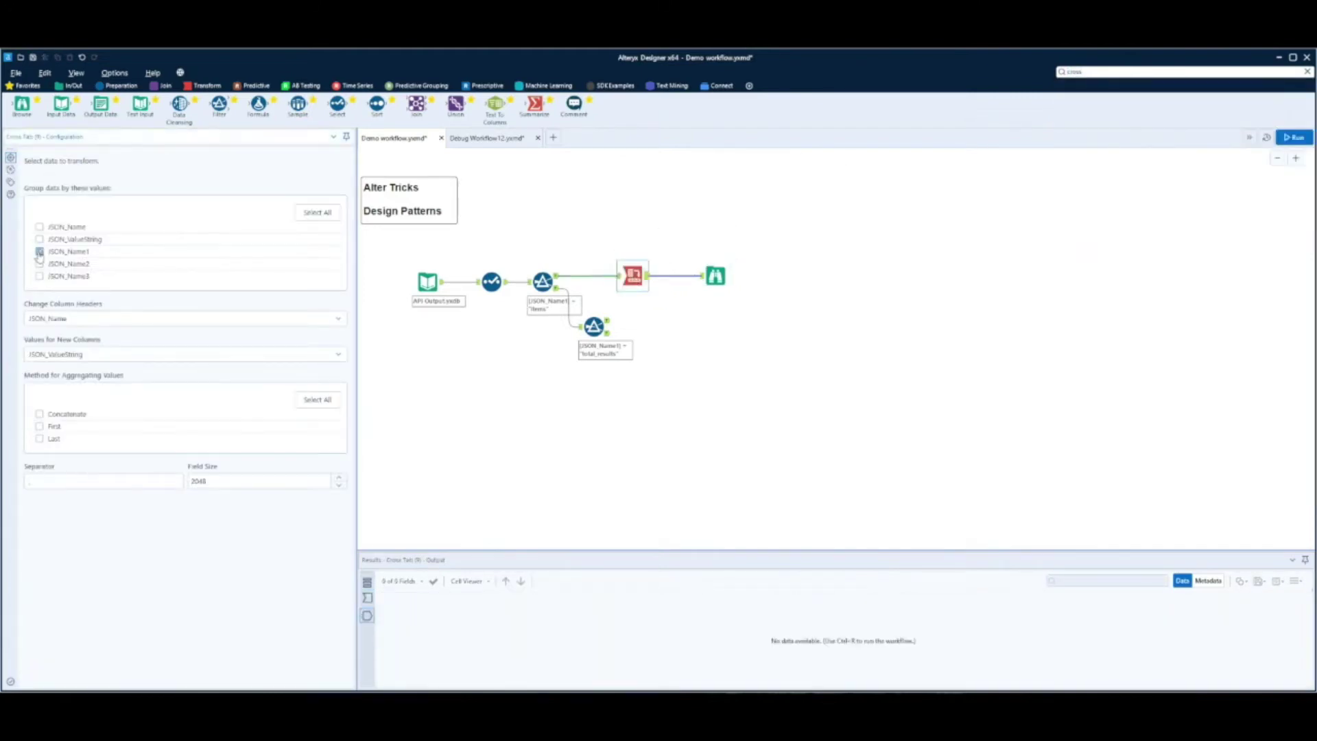
{"action": "left_click", "coordinate": [338, 319]}
{"action": "left_click", "coordinate": [219, 406]}
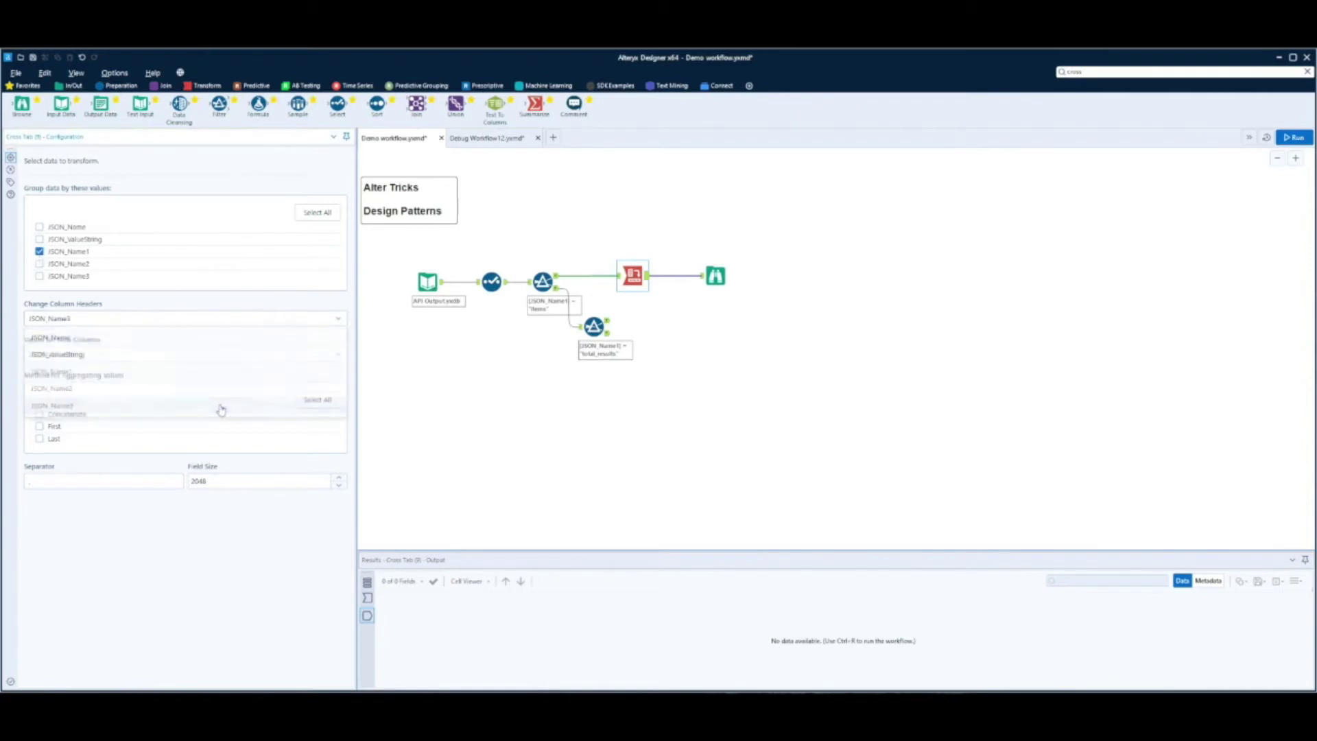
{"action": "left_click", "coordinate": [320, 356]}
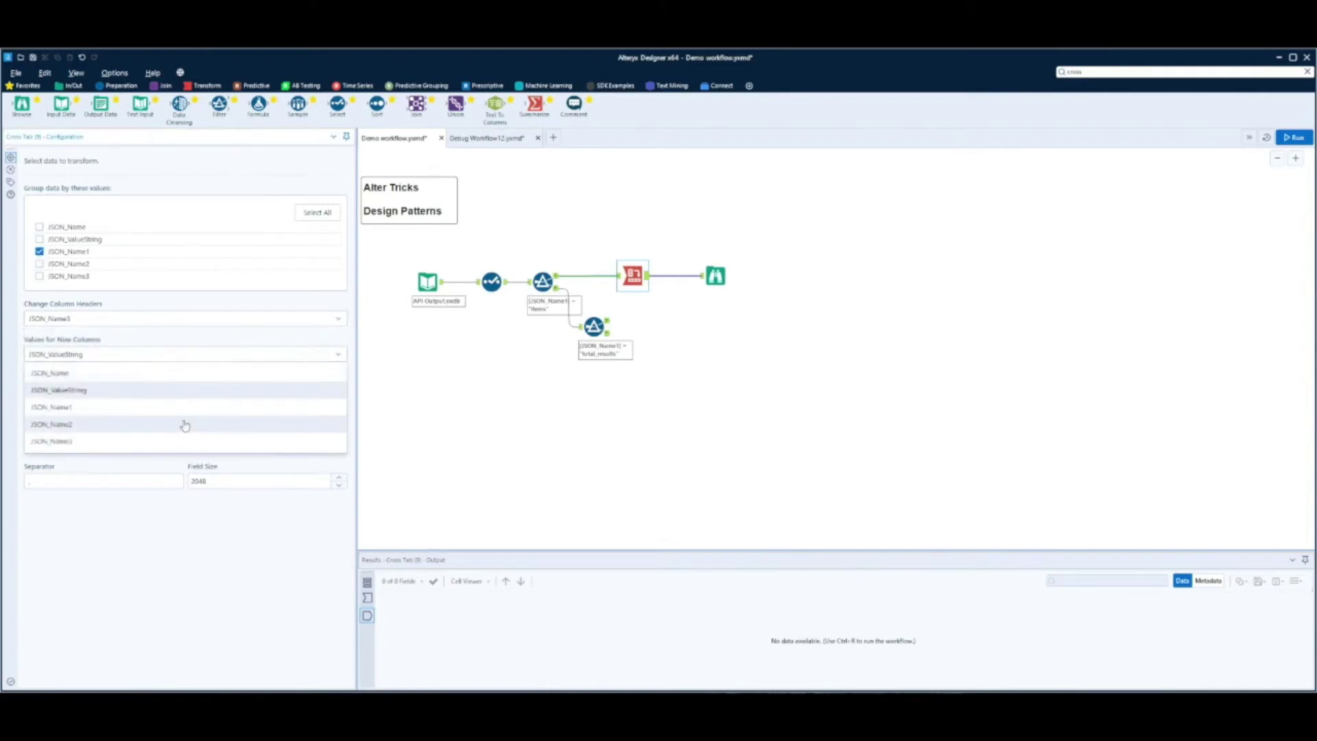
{"action": "left_click", "coordinate": [167, 391]}
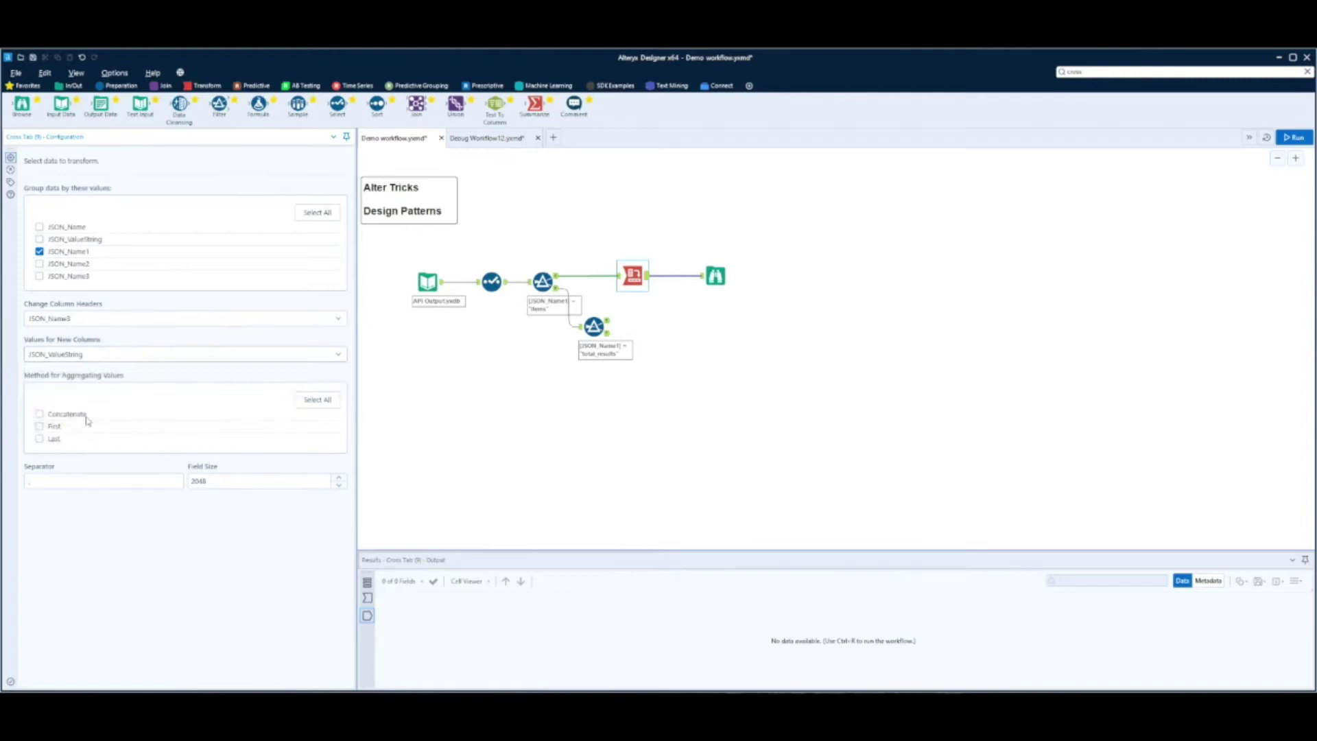
After a run, regroup the Cross Tab by JSON_Name2 instead of JSON_Name1 and rerun.
{"action": "left_click", "coordinate": [1296, 137]}
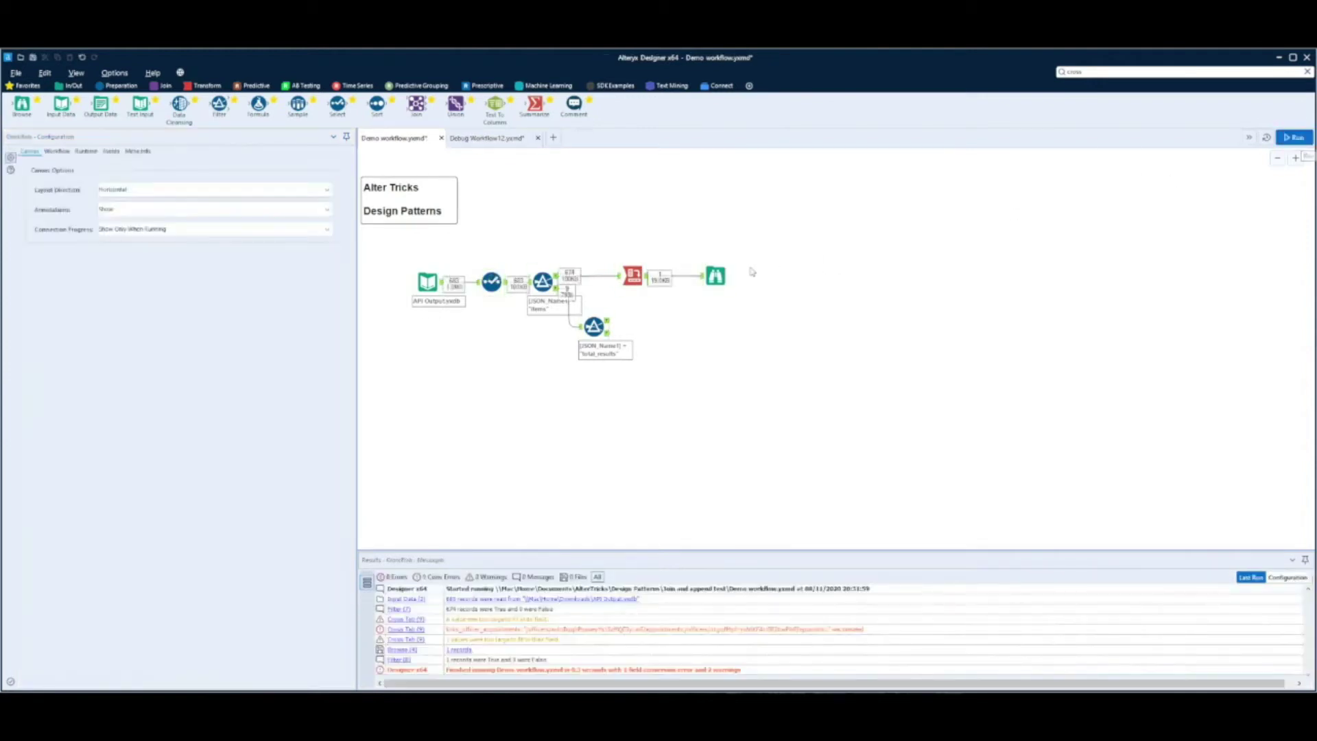
{"action": "left_click", "coordinate": [715, 275]}
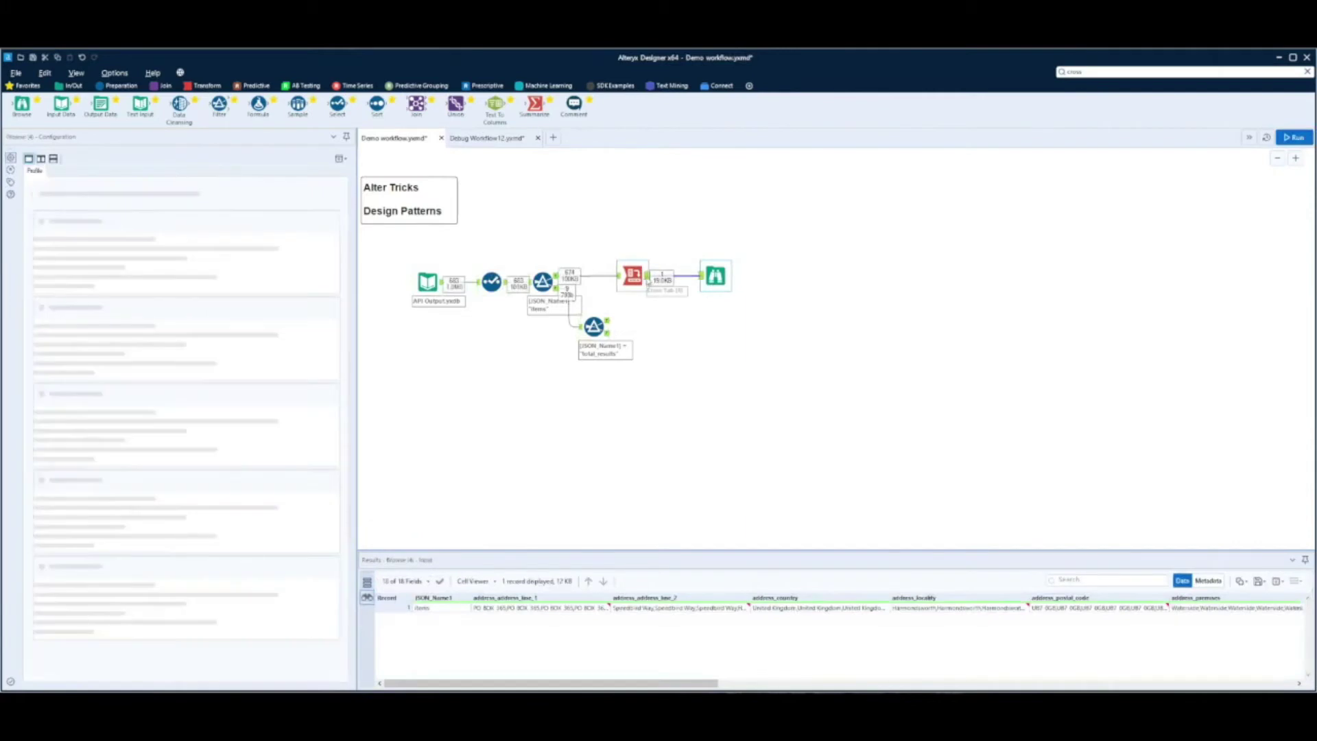
{"action": "left_click", "coordinate": [639, 279]}
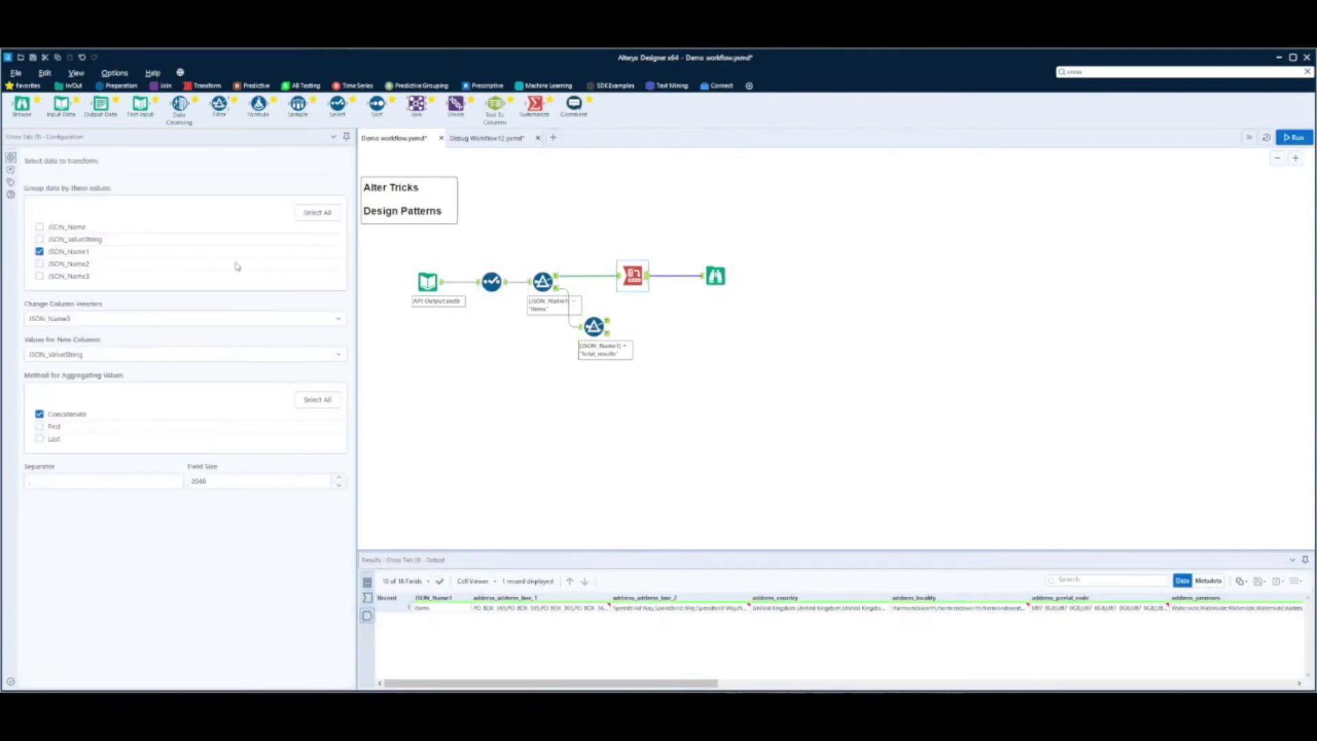
{"action": "left_click", "coordinate": [39, 251]}
{"action": "left_click", "coordinate": [40, 263]}
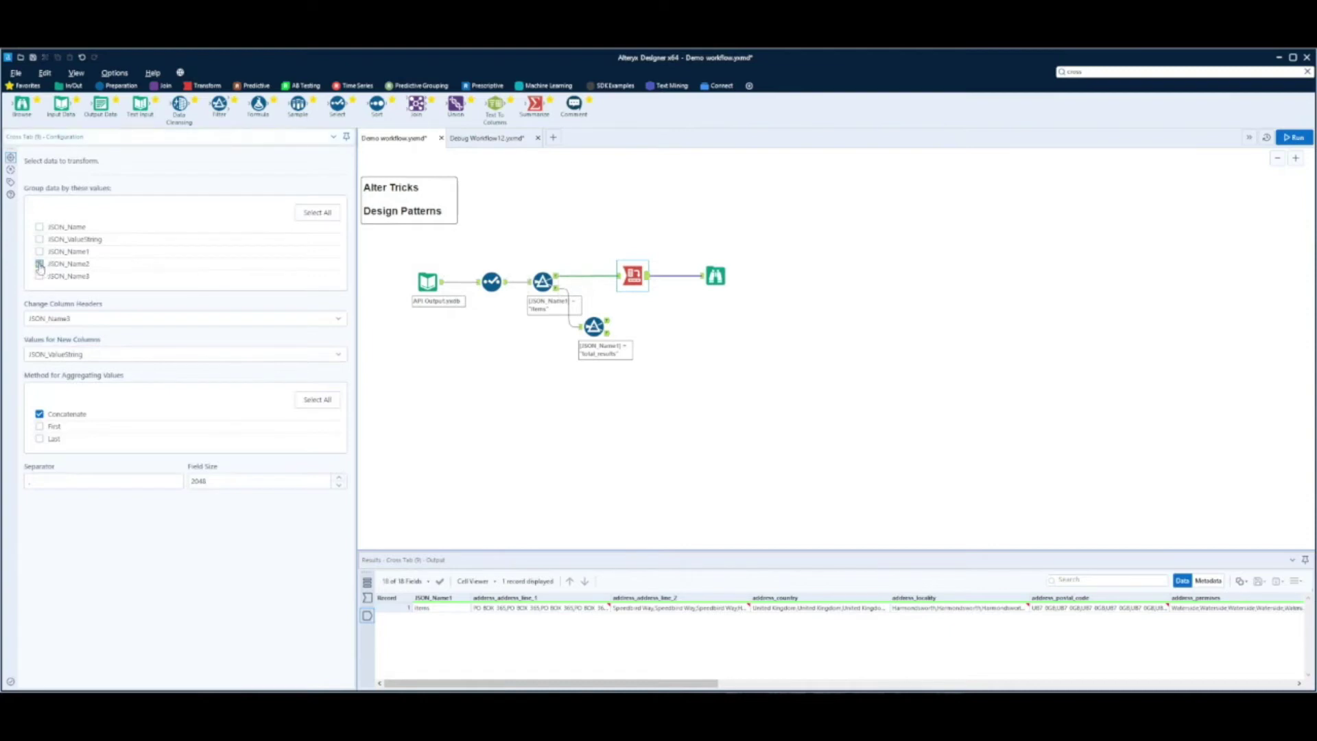
{"action": "left_click", "coordinate": [1293, 137]}
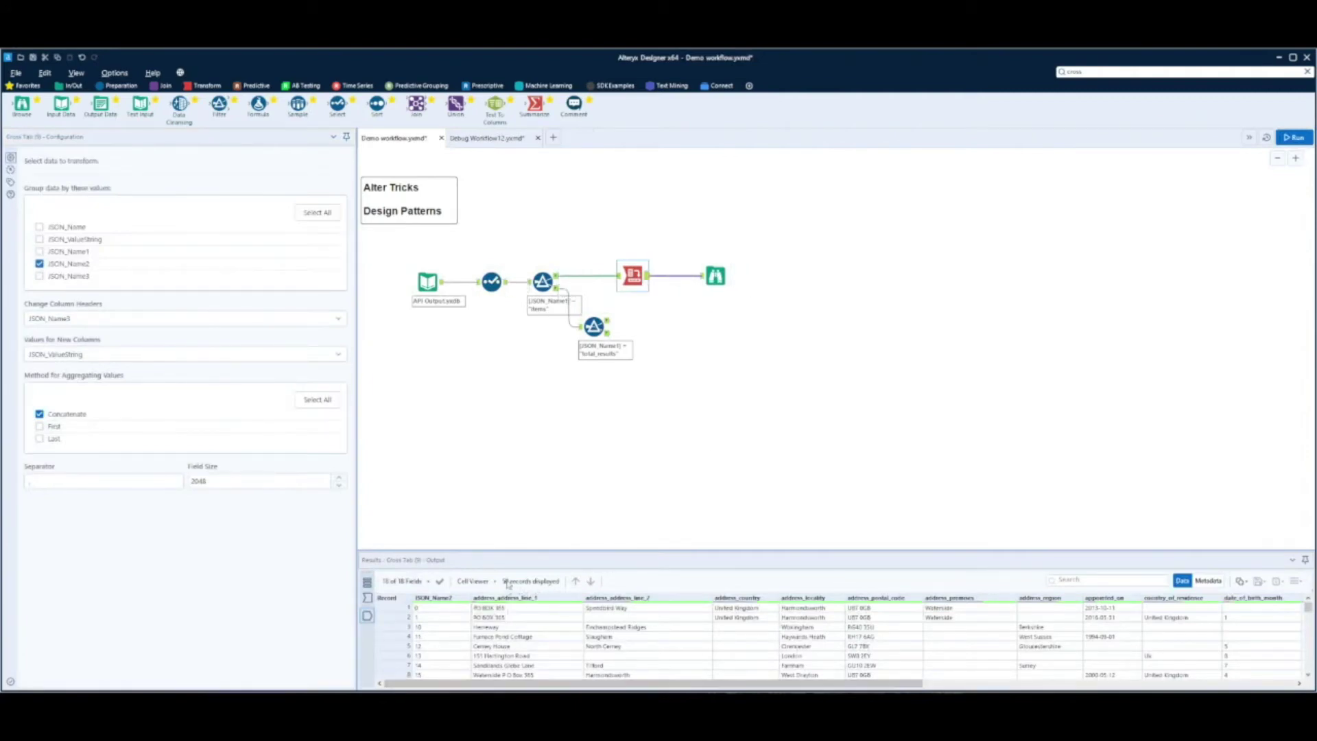
Place a Count Records tool connected to the Cross Tab output.
{"action": "left_click", "coordinate": [1069, 73]}
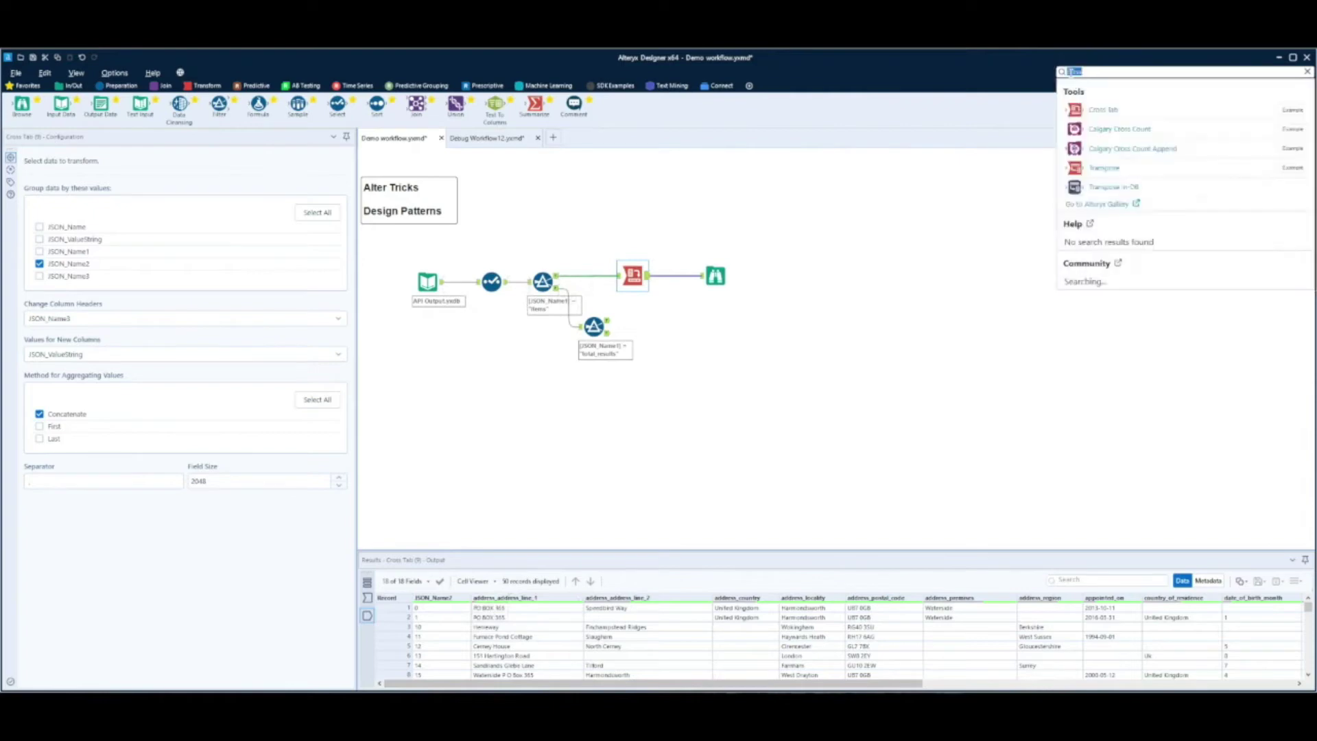
{"action": "type", "text": "count"}
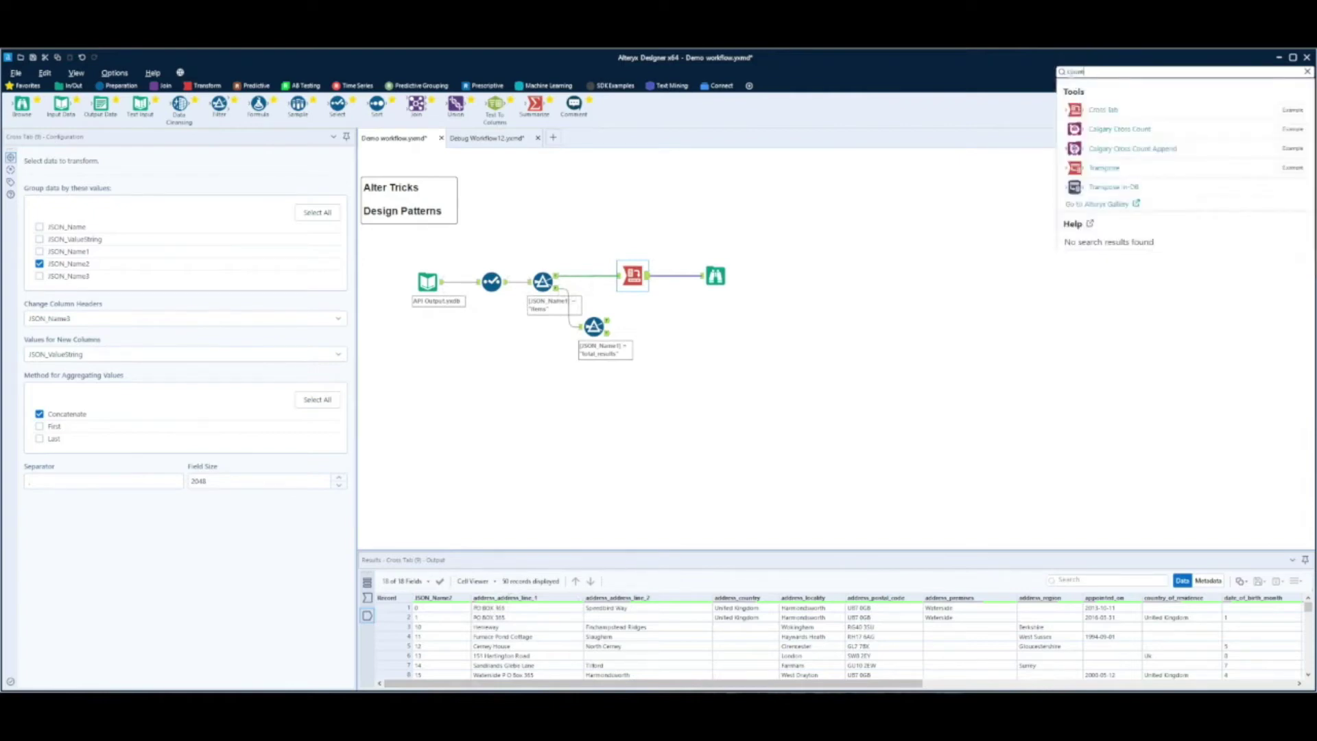
{"action": "left_click_drag", "start_coordinate": [1091, 107], "coordinate": [684, 297]}
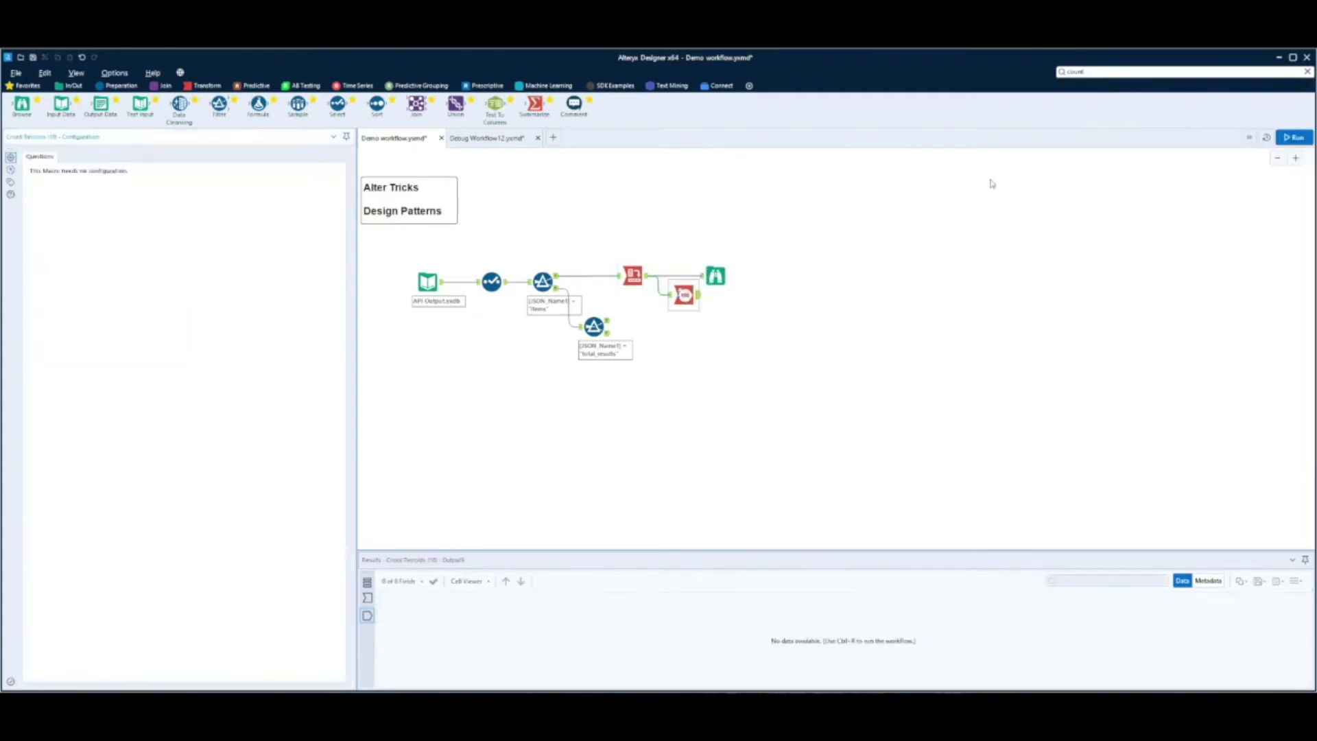
{"action": "left_click", "coordinate": [1088, 70]}
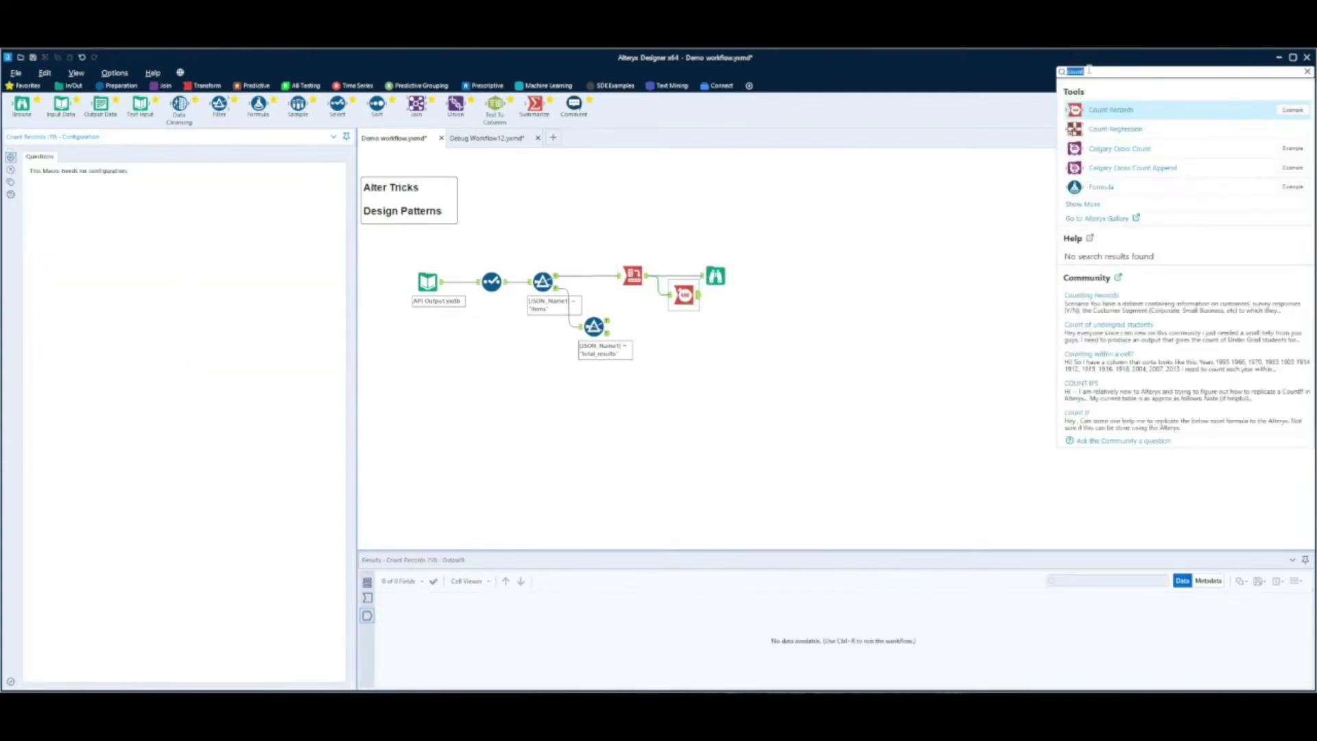
Add a Join taking the total_results Filter's True output as right input, joined by record position.
{"action": "type", "text": "js"}
{"action": "type", "text": "in"}
{"action": "left_click_drag", "start_coordinate": [1081, 110], "coordinate": [734, 300]}
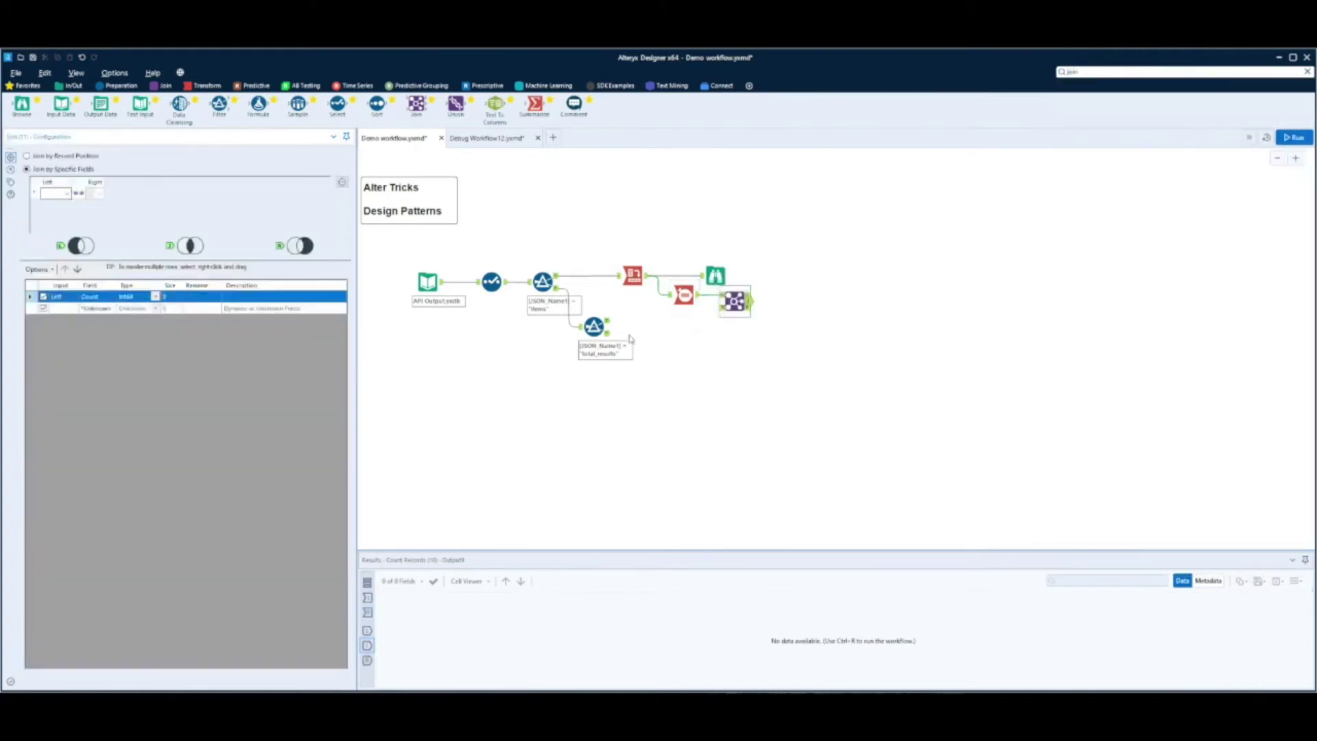
{"action": "left_click_drag", "start_coordinate": [607, 321], "coordinate": [721, 307]}
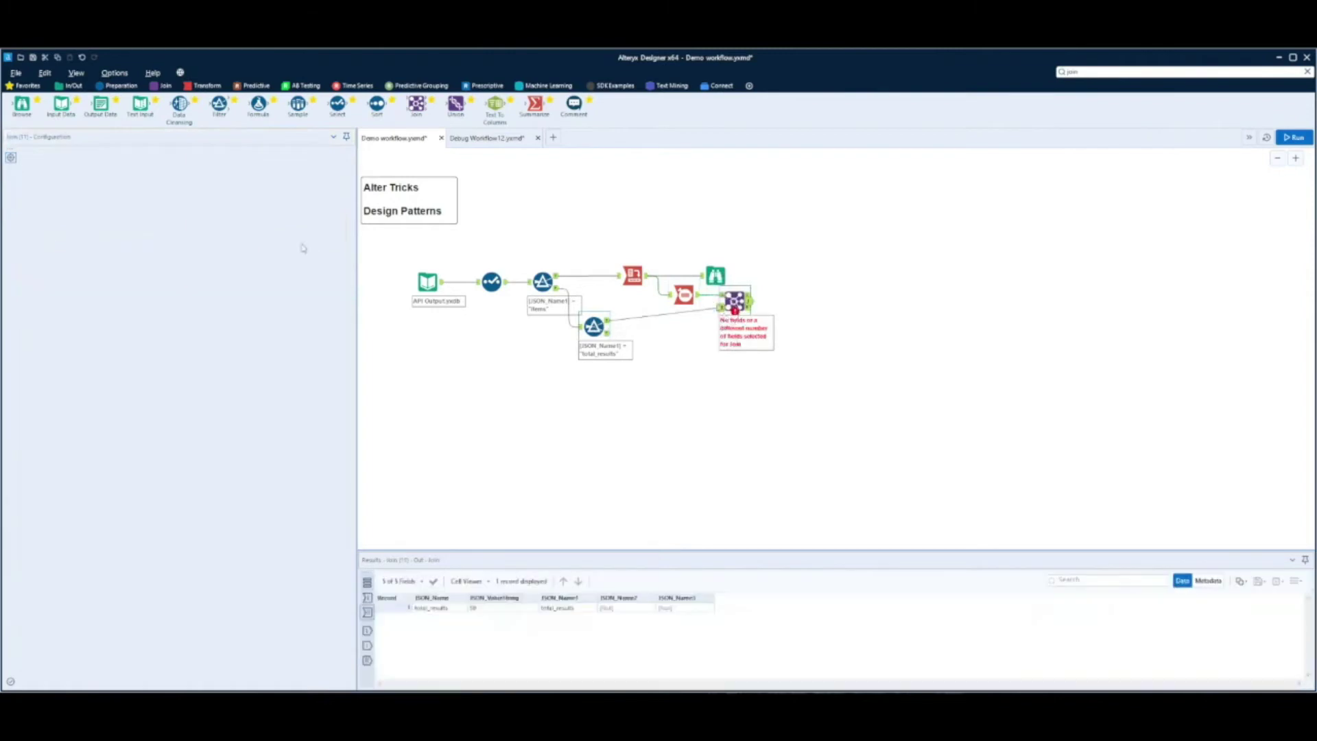
{"action": "left_click", "coordinate": [43, 158]}
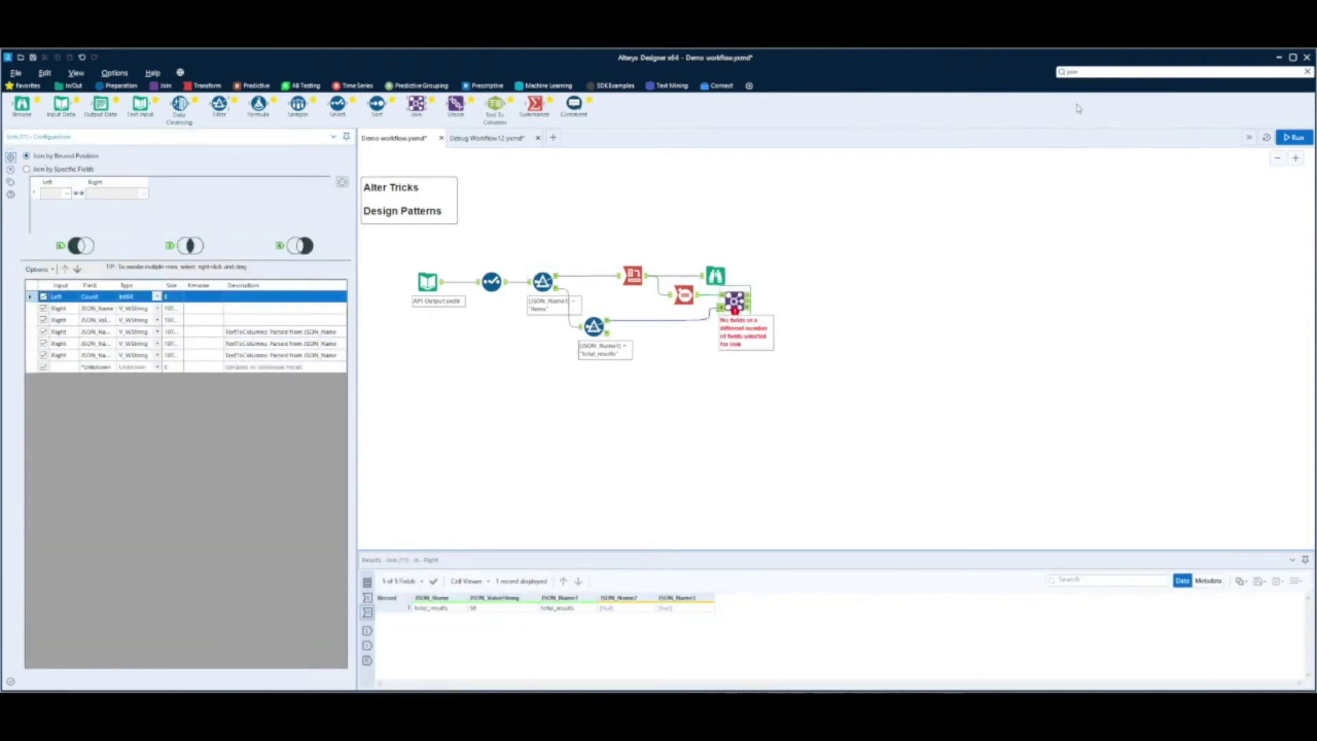
{"action": "left_click", "coordinate": [1081, 72]}
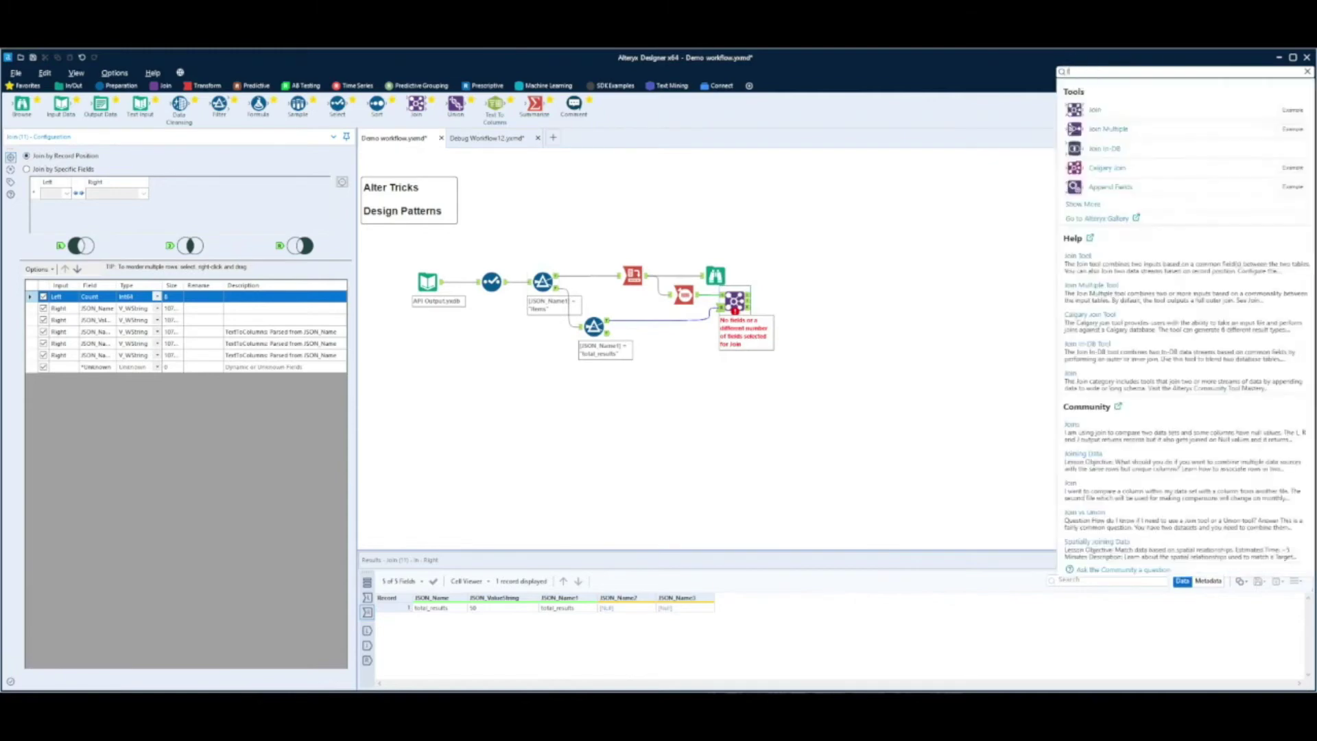
Add a Filter after the Join with the custom expression [Count] = [JSON_ValueString].
{"action": "type", "text": "filter"}
{"action": "left_click_drag", "start_coordinate": [1075, 129], "coordinate": [805, 301]}
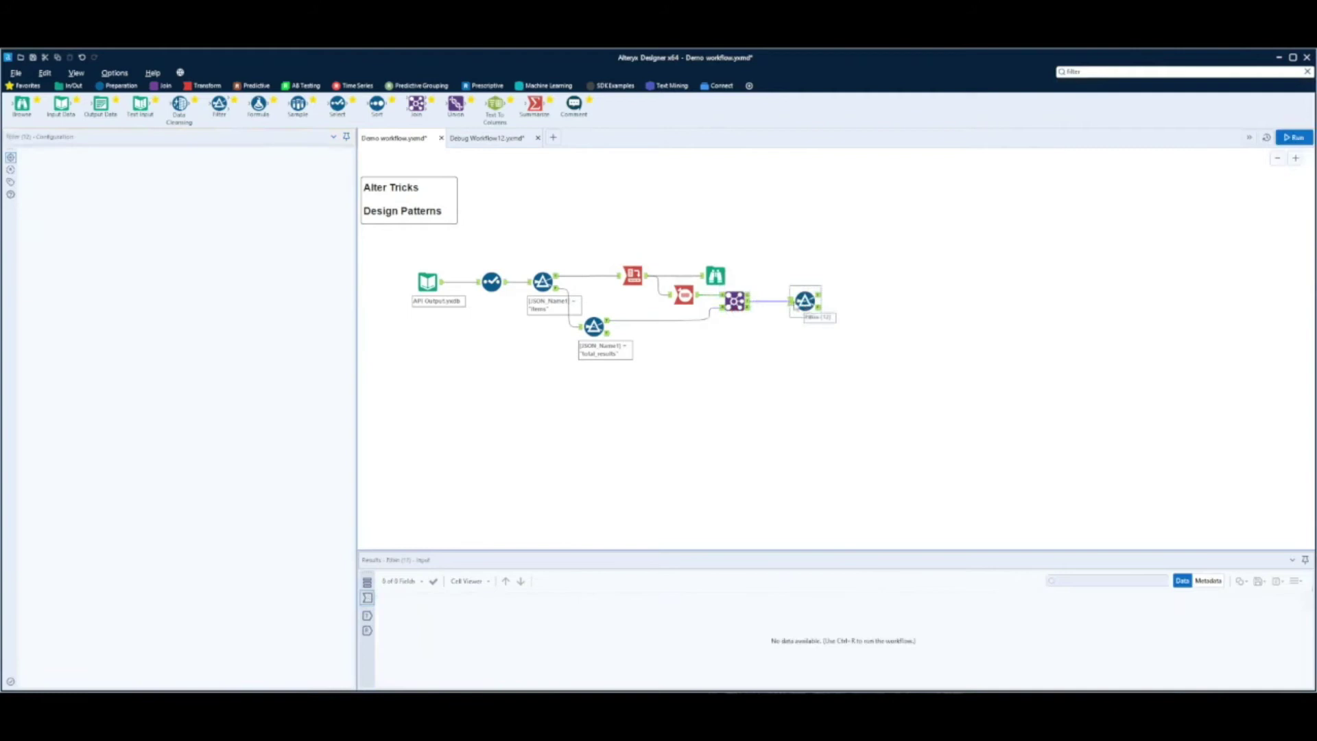
{"action": "left_click", "coordinate": [127, 199]}
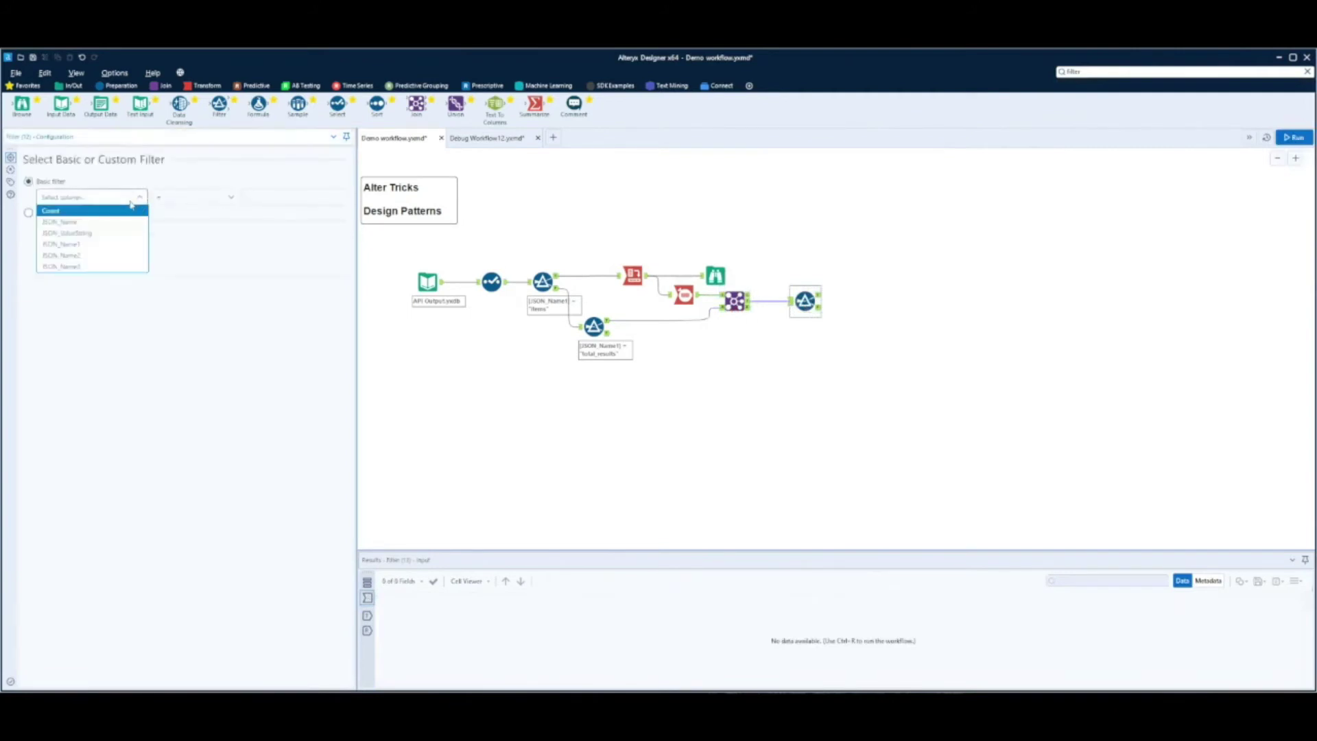
{"action": "left_click", "coordinate": [128, 212]}
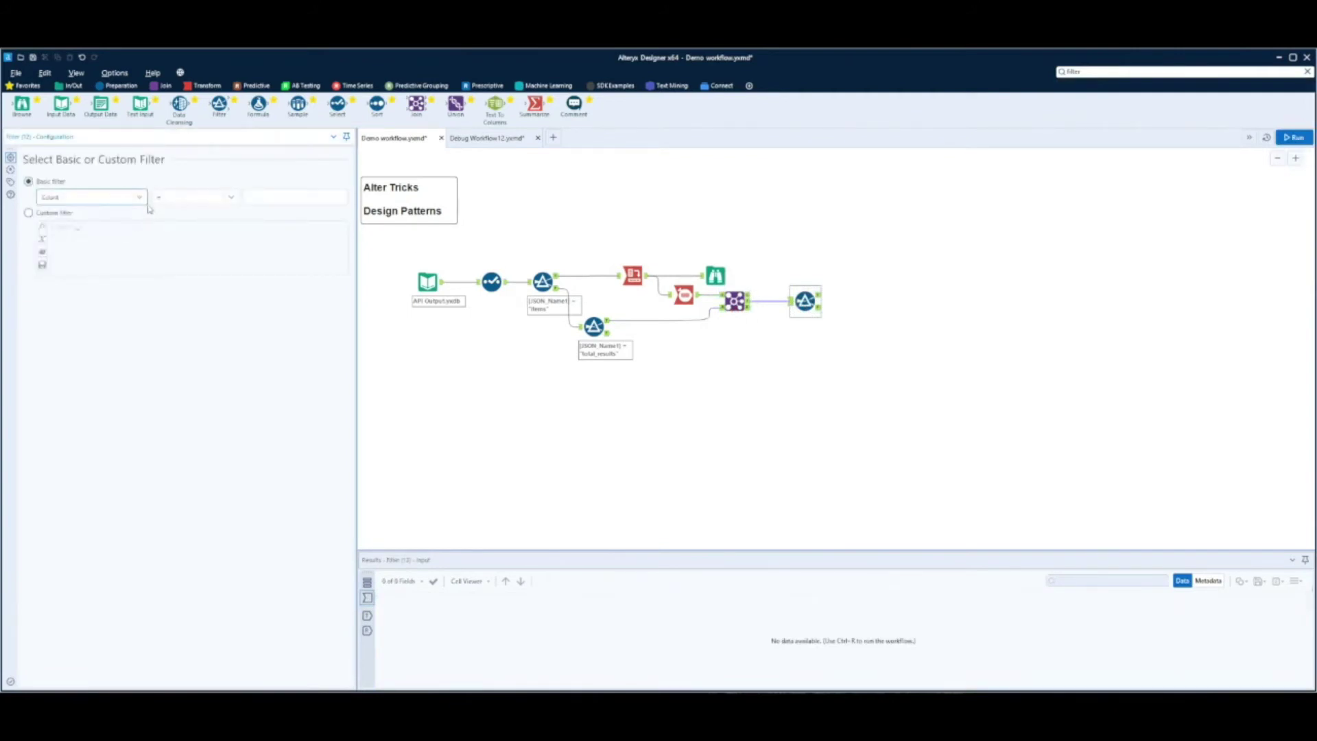
{"action": "left_click", "coordinate": [55, 214]}
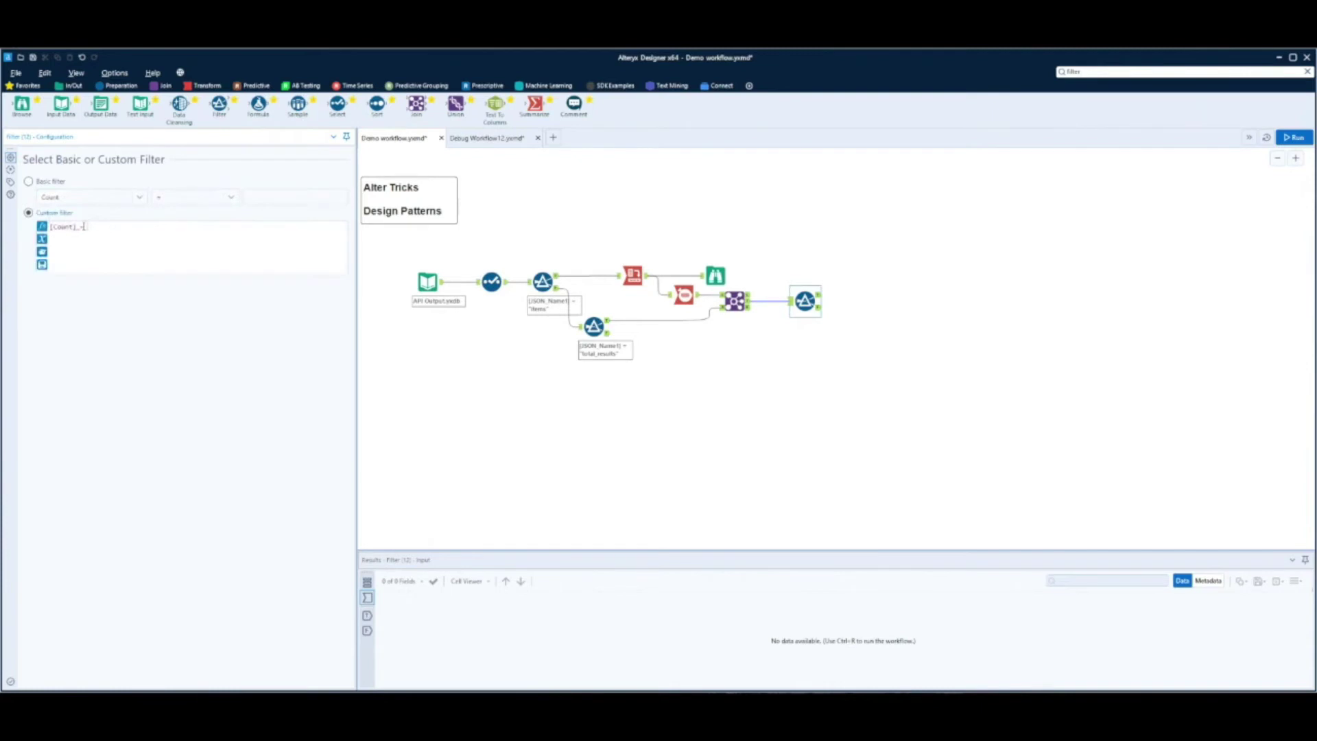
{"action": "type", "text": "["}
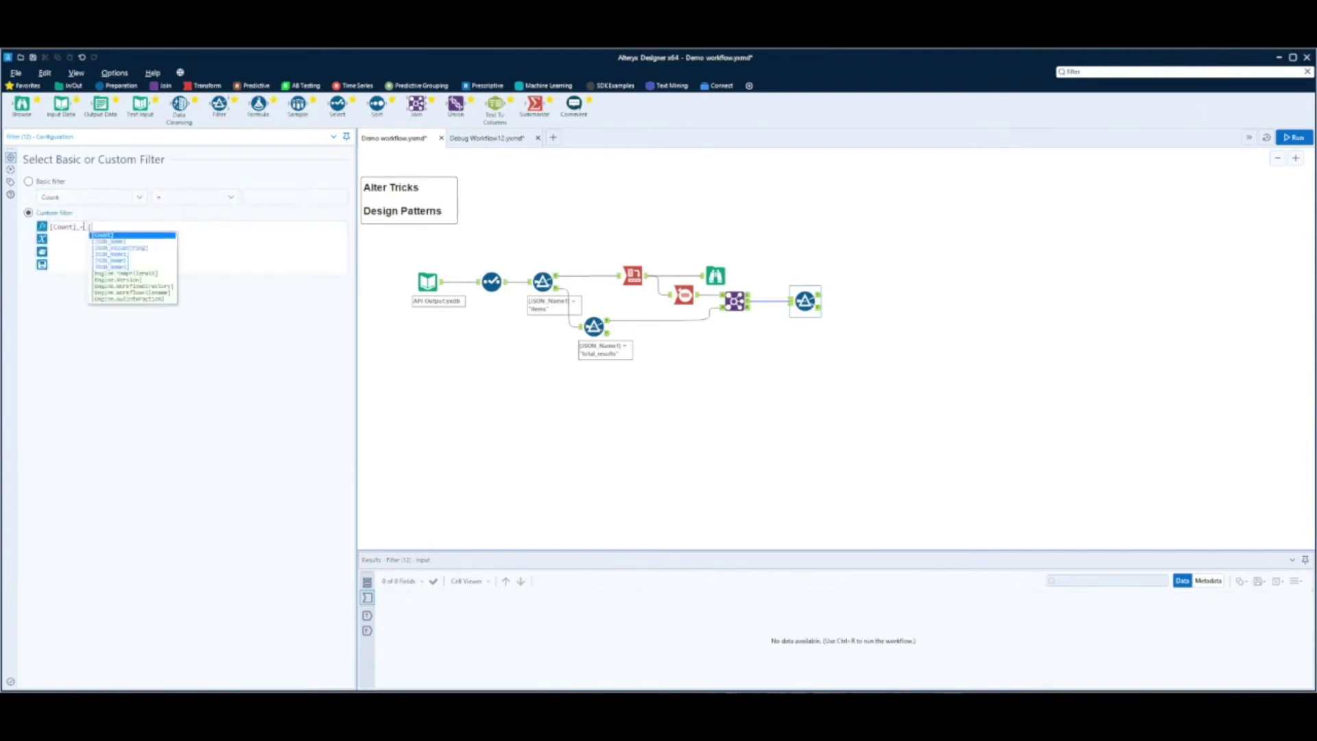
{"action": "left_click", "coordinate": [110, 247]}
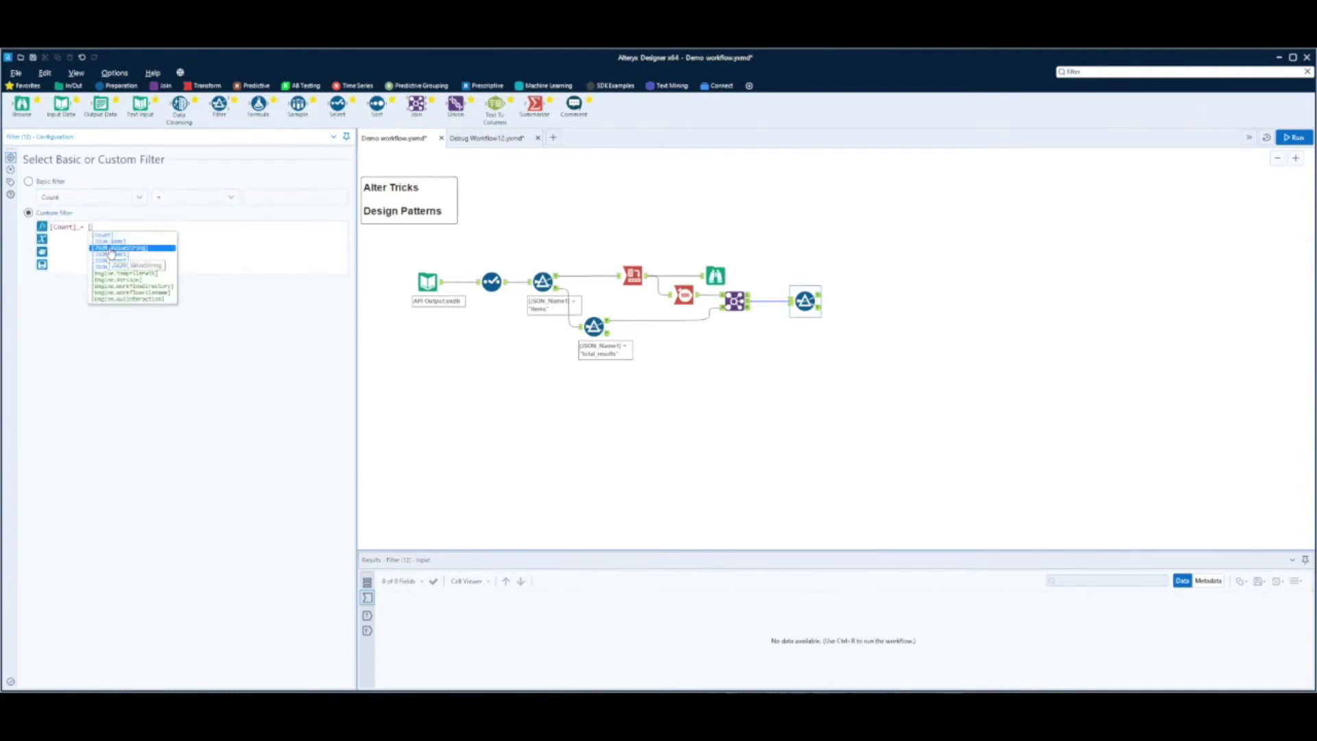
{"action": "left_click", "coordinate": [116, 255]}
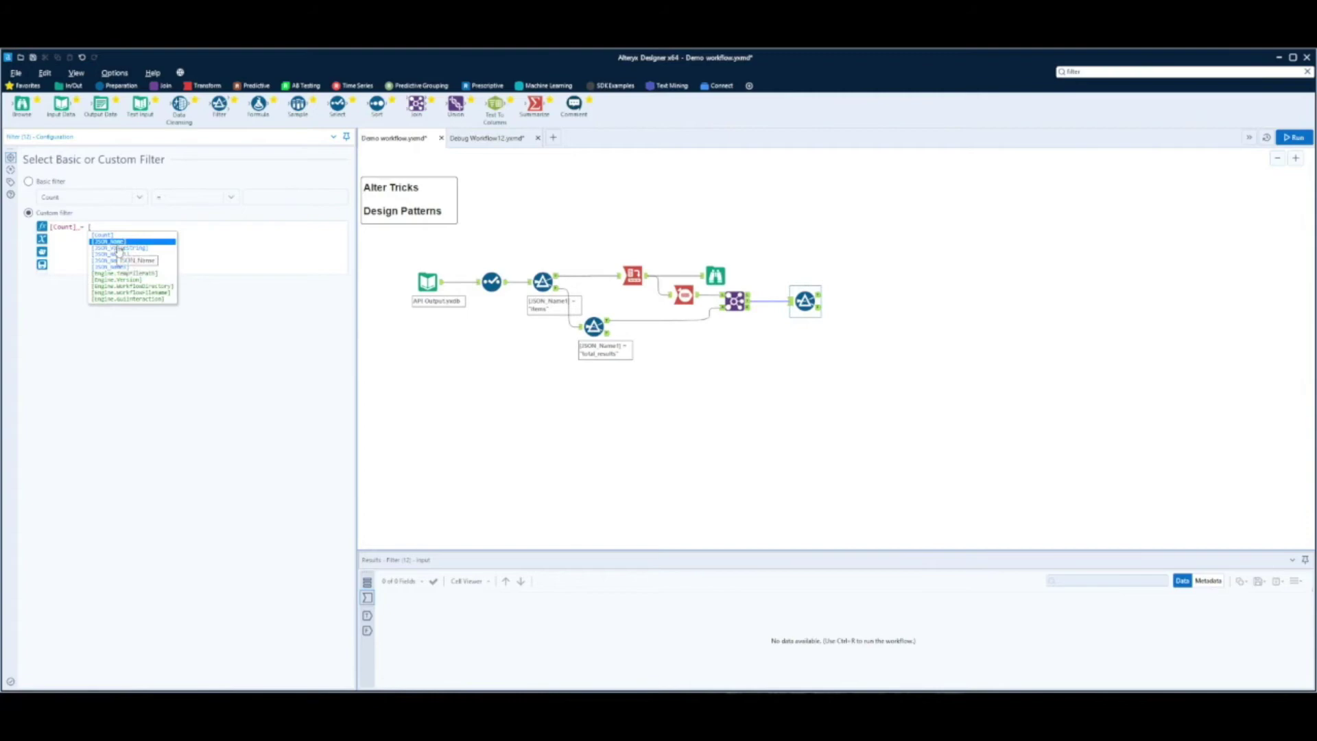
{"action": "double_click", "coordinate": [117, 248]}
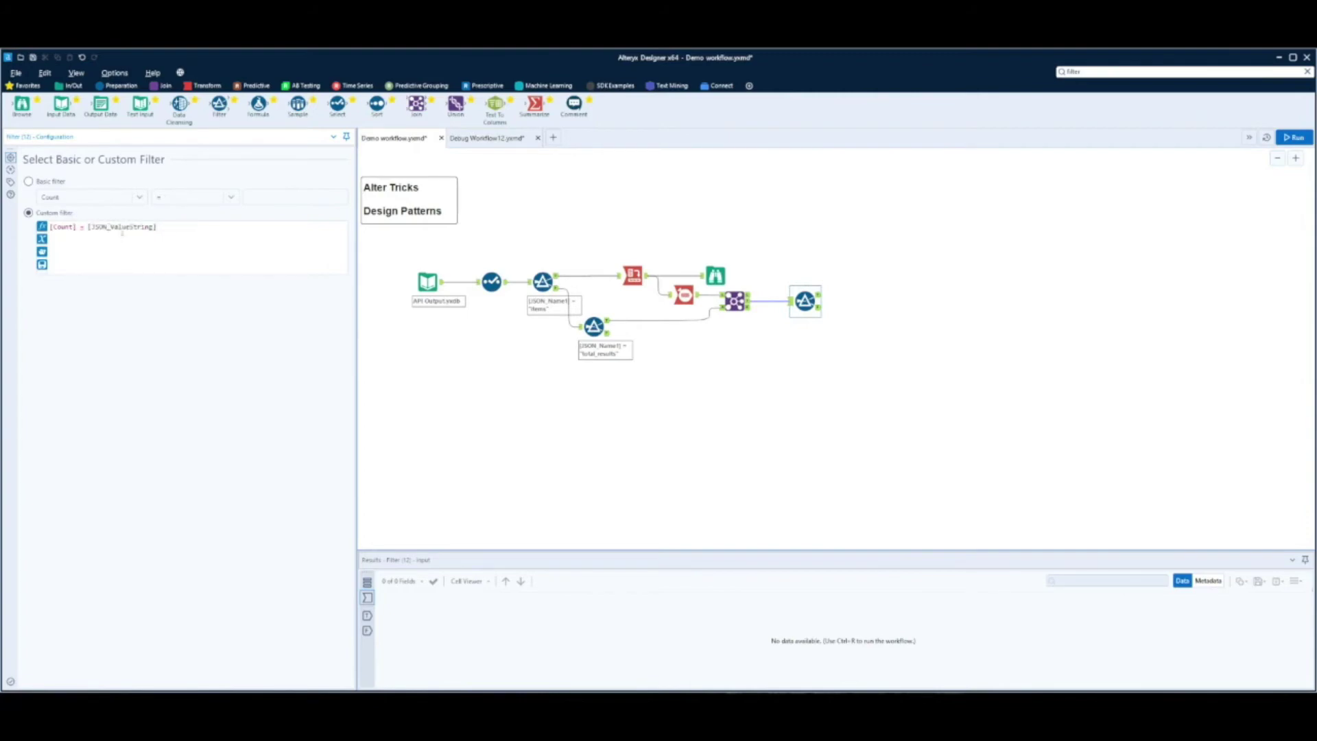
{"action": "left_click", "coordinate": [734, 301]}
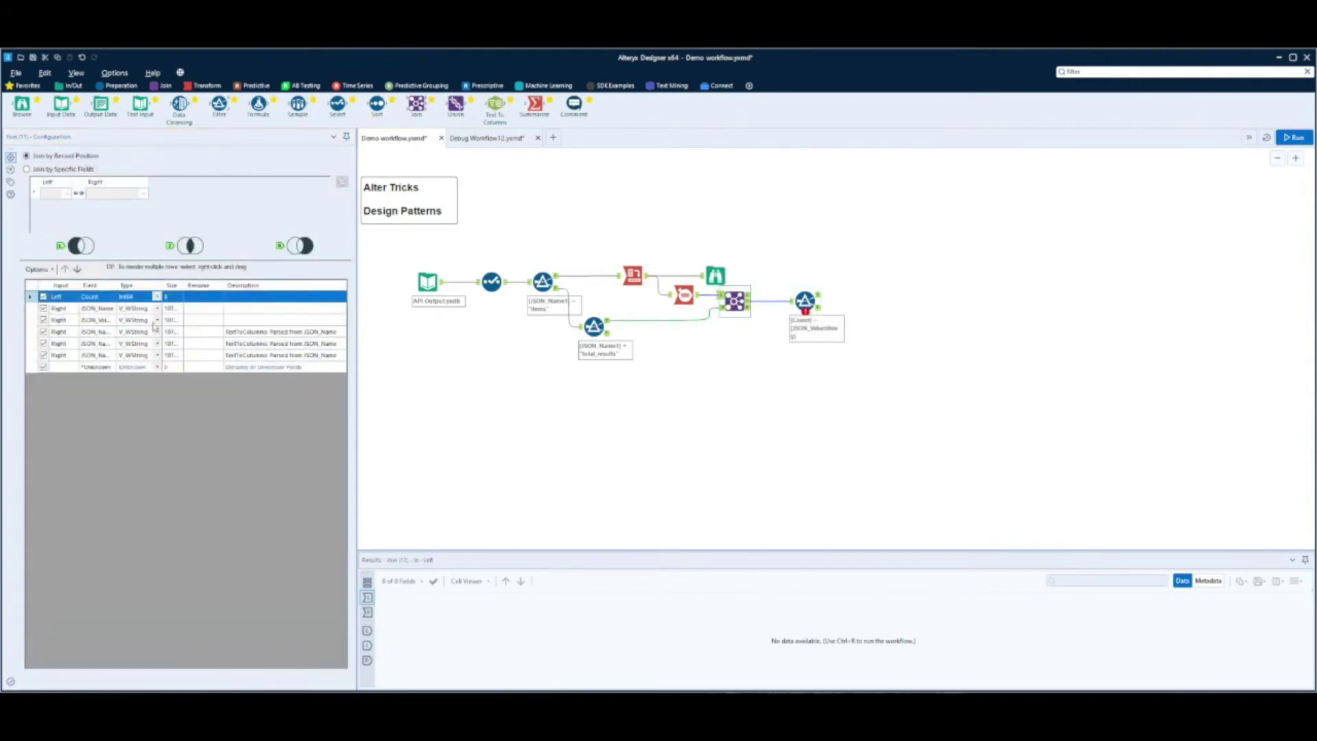
Set JSON_ValueString to Int64 in the Join, run, and confirm the Filter passes Count 50.
{"action": "left_click", "coordinate": [156, 320]}
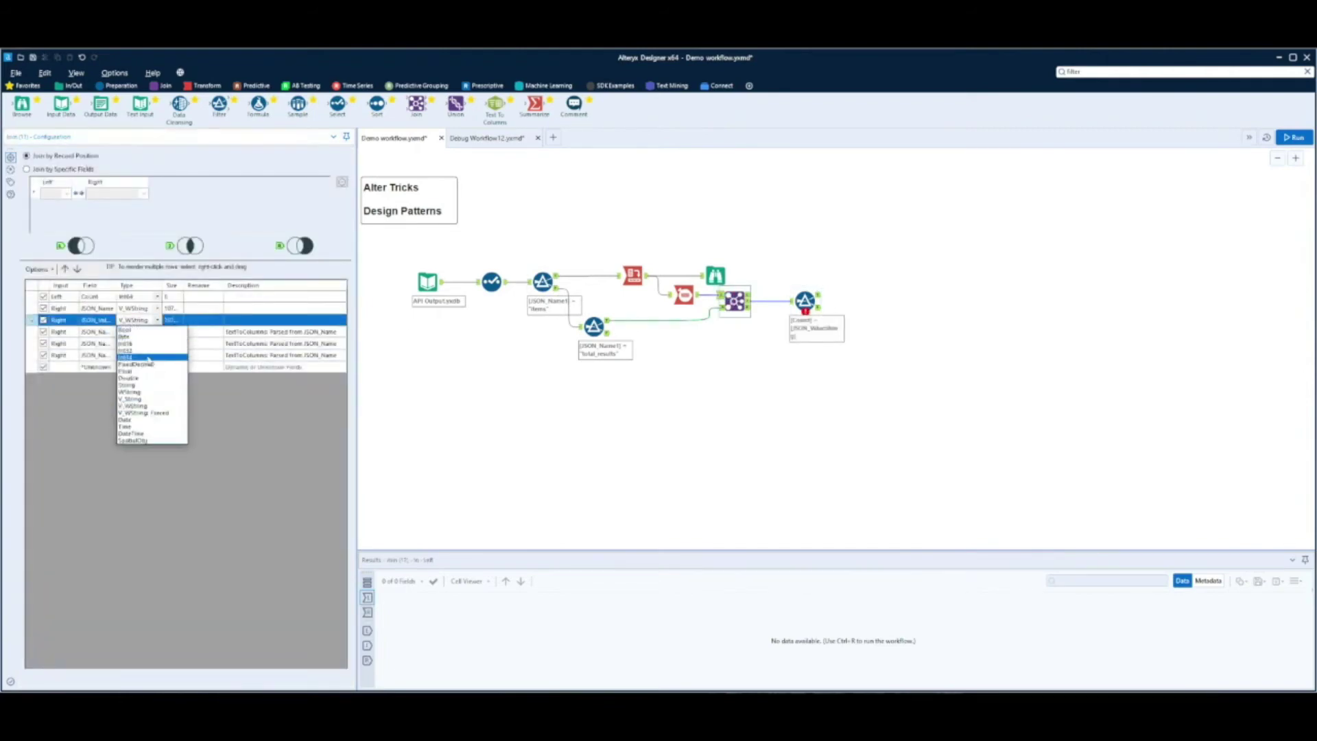
{"action": "left_click", "coordinate": [145, 343]}
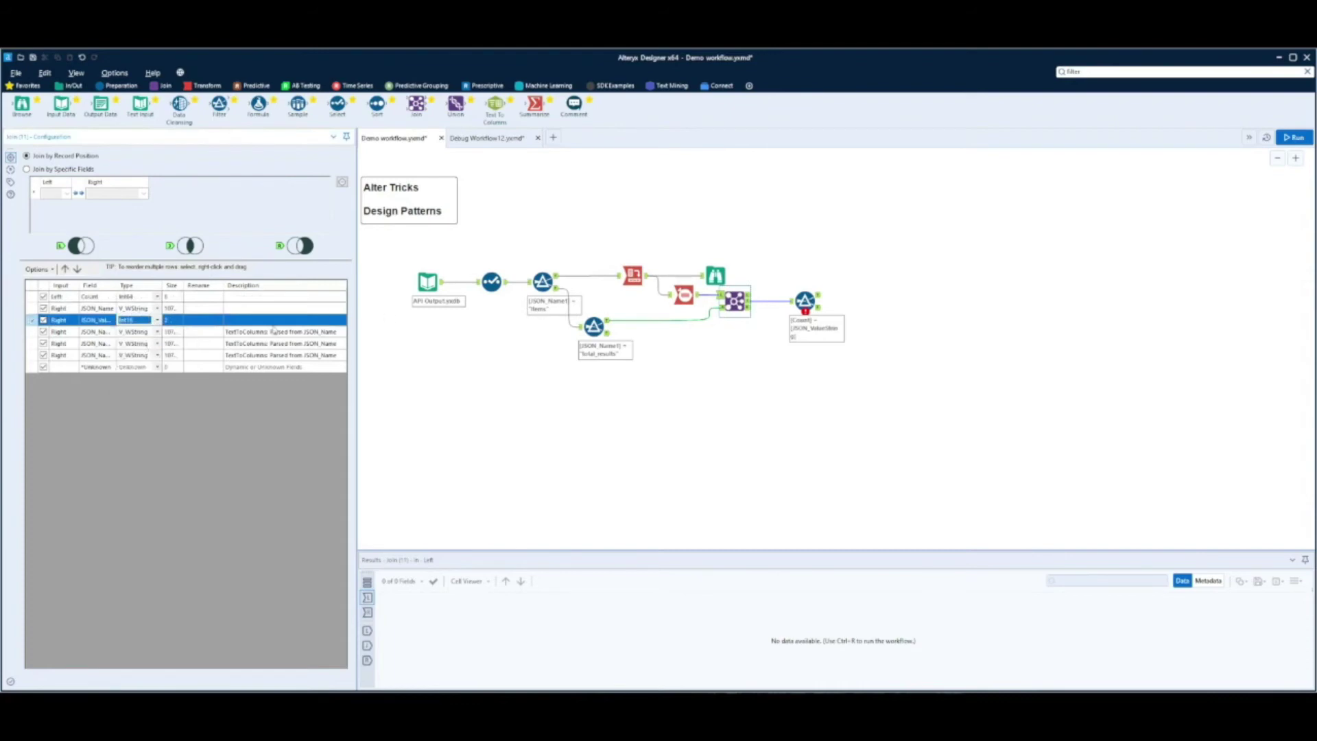
{"action": "left_click", "coordinate": [157, 321]}
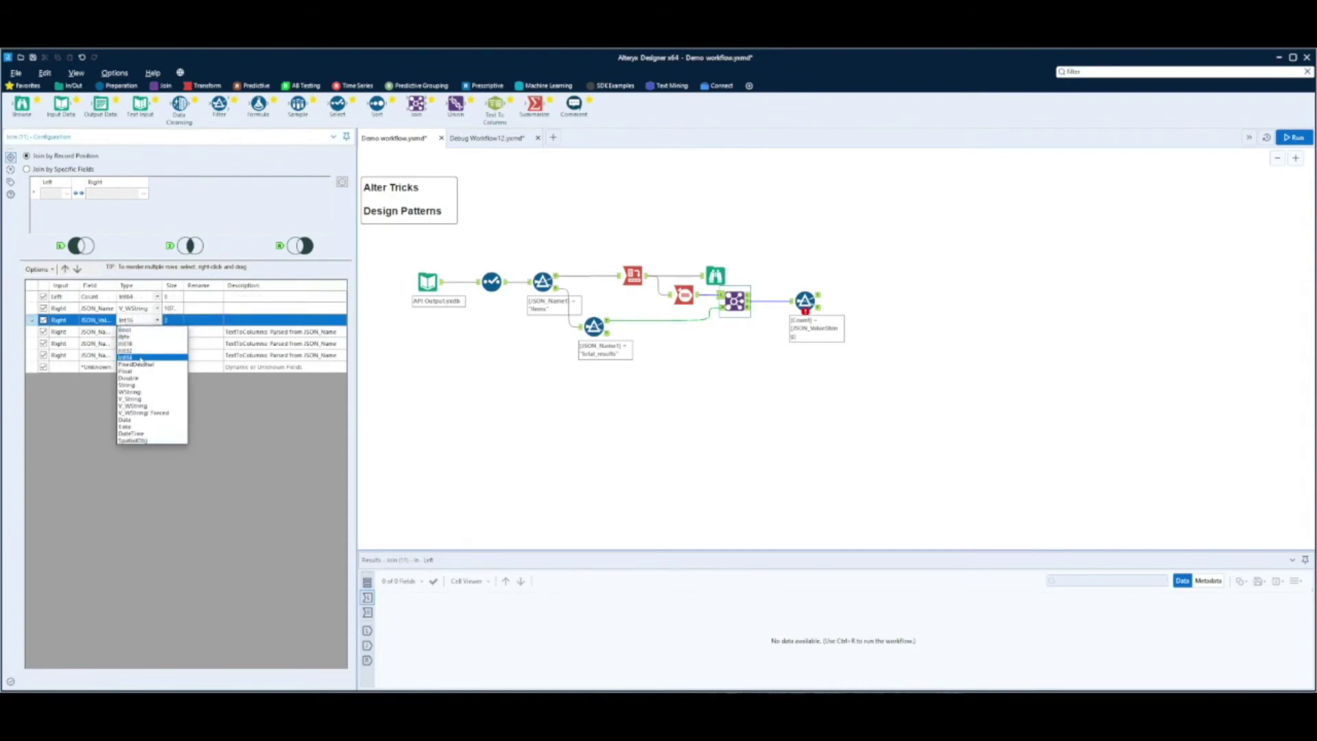
{"action": "left_click", "coordinate": [145, 358]}
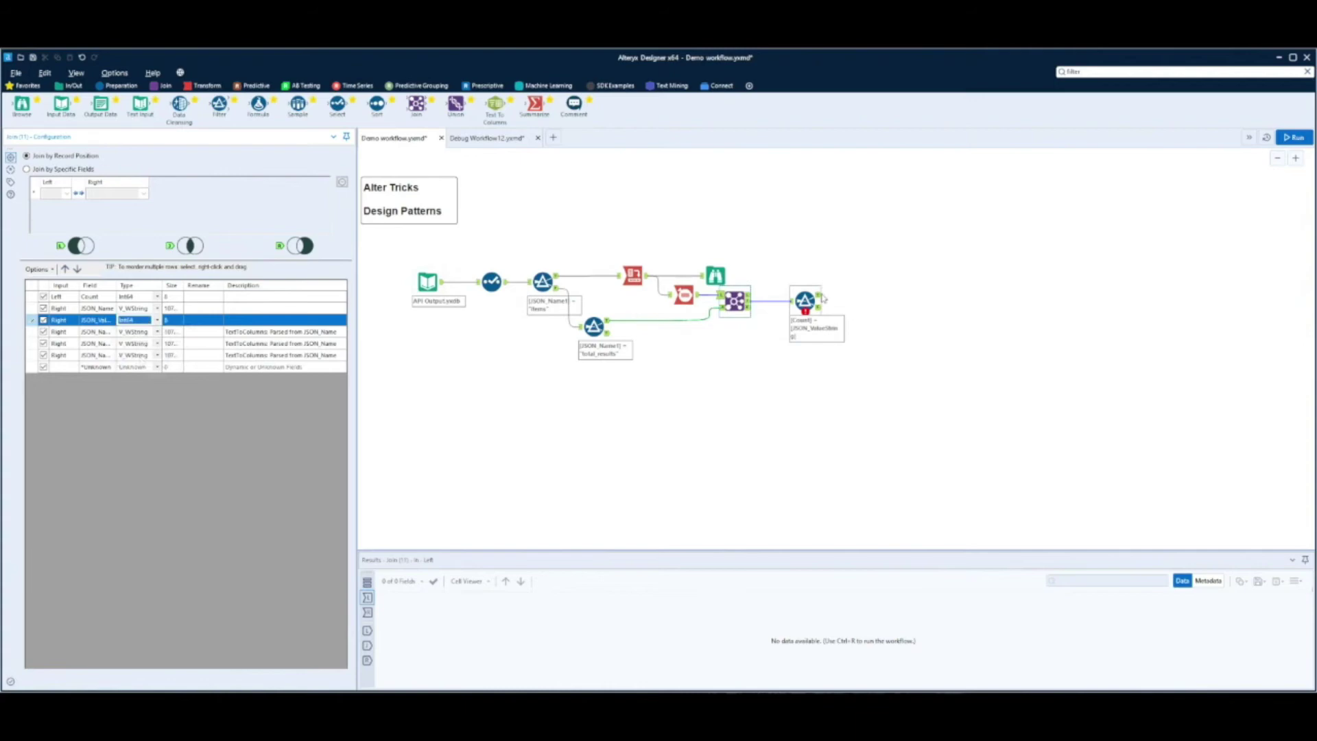
{"action": "left_click", "coordinate": [1294, 138]}
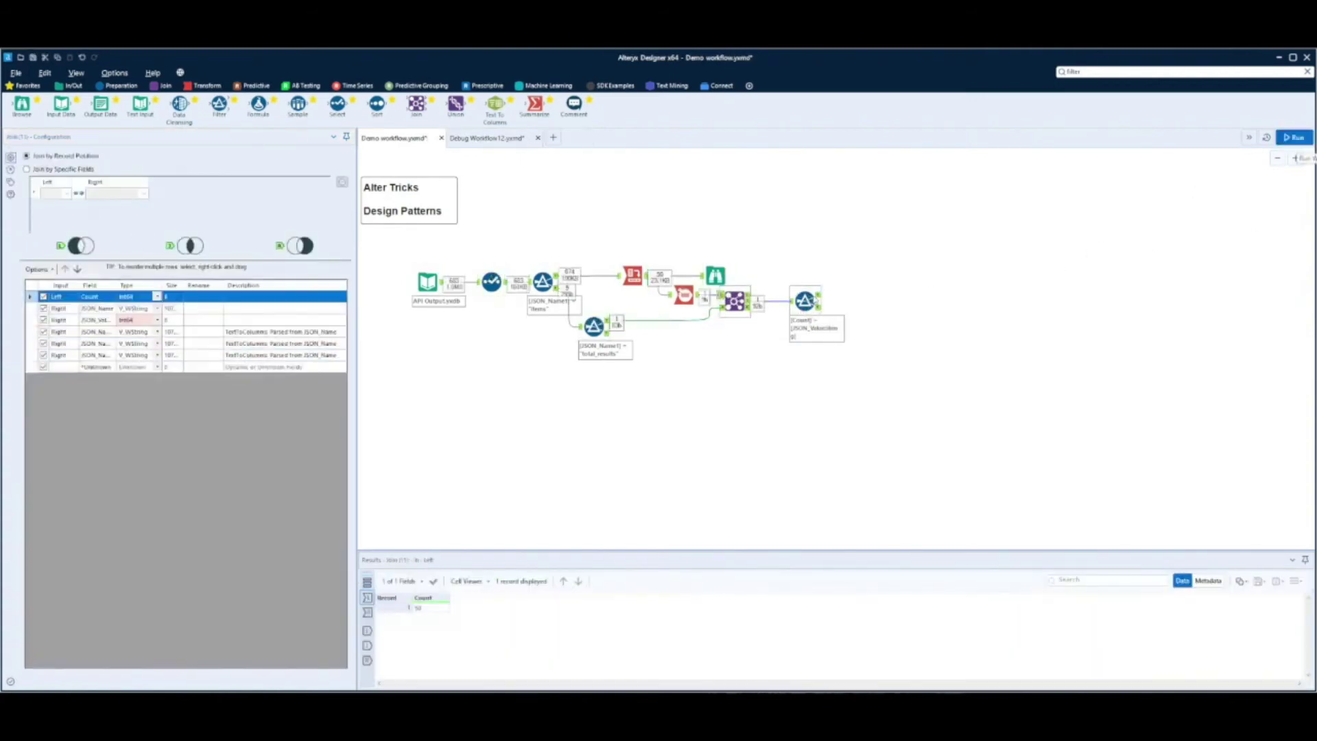
{"action": "left_click", "coordinate": [817, 295]}
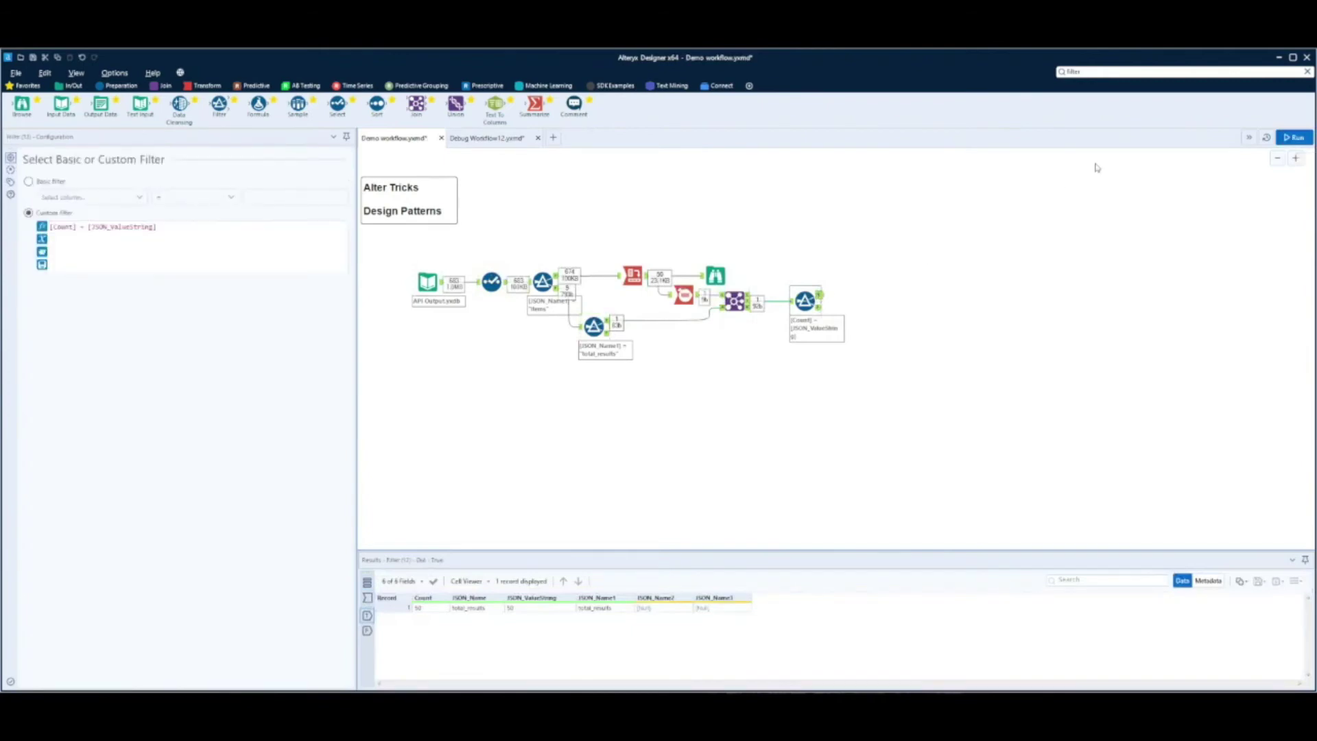
Place Append Fields after the Filter, with the main data connected as Source.
{"action": "left_click", "coordinate": [1111, 72]}
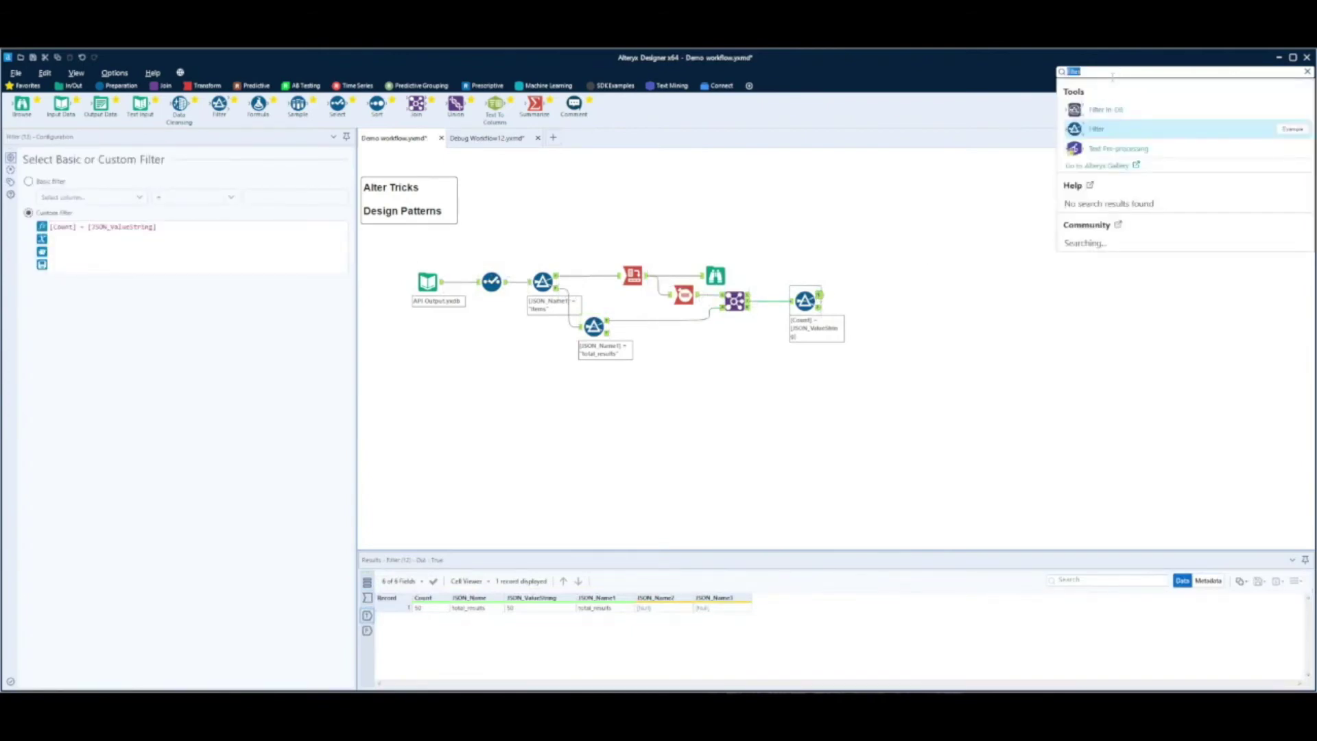
{"action": "type", "text": "appe"}
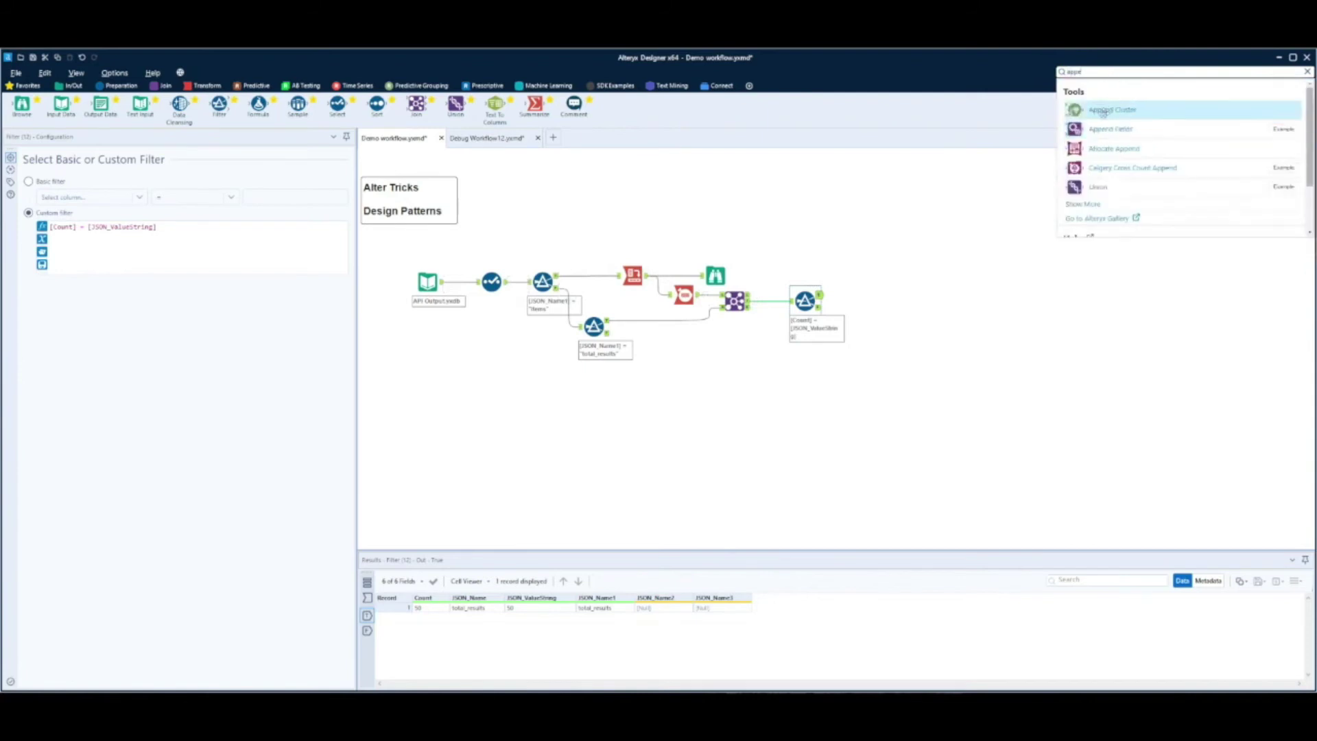
{"action": "left_click_drag", "start_coordinate": [1083, 128], "coordinate": [879, 303]}
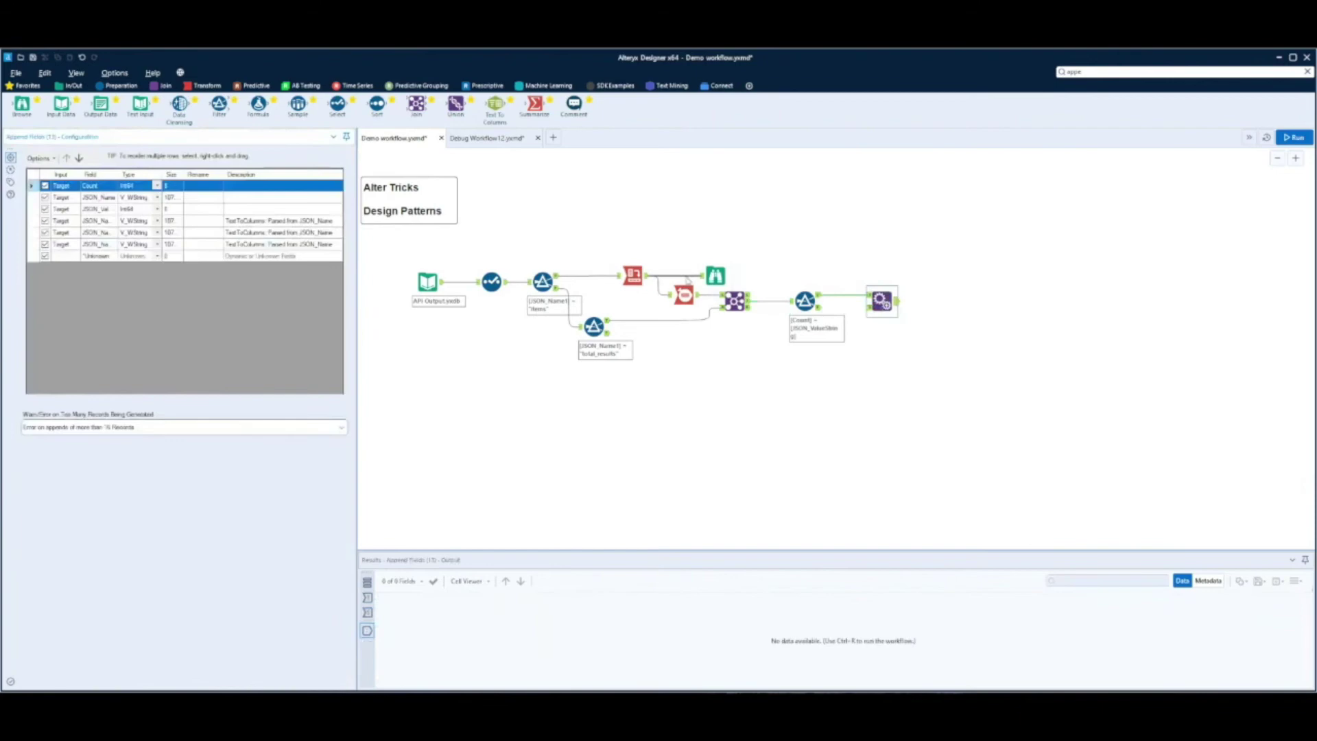
{"action": "left_click_drag", "start_coordinate": [648, 275], "coordinate": [866, 306]}
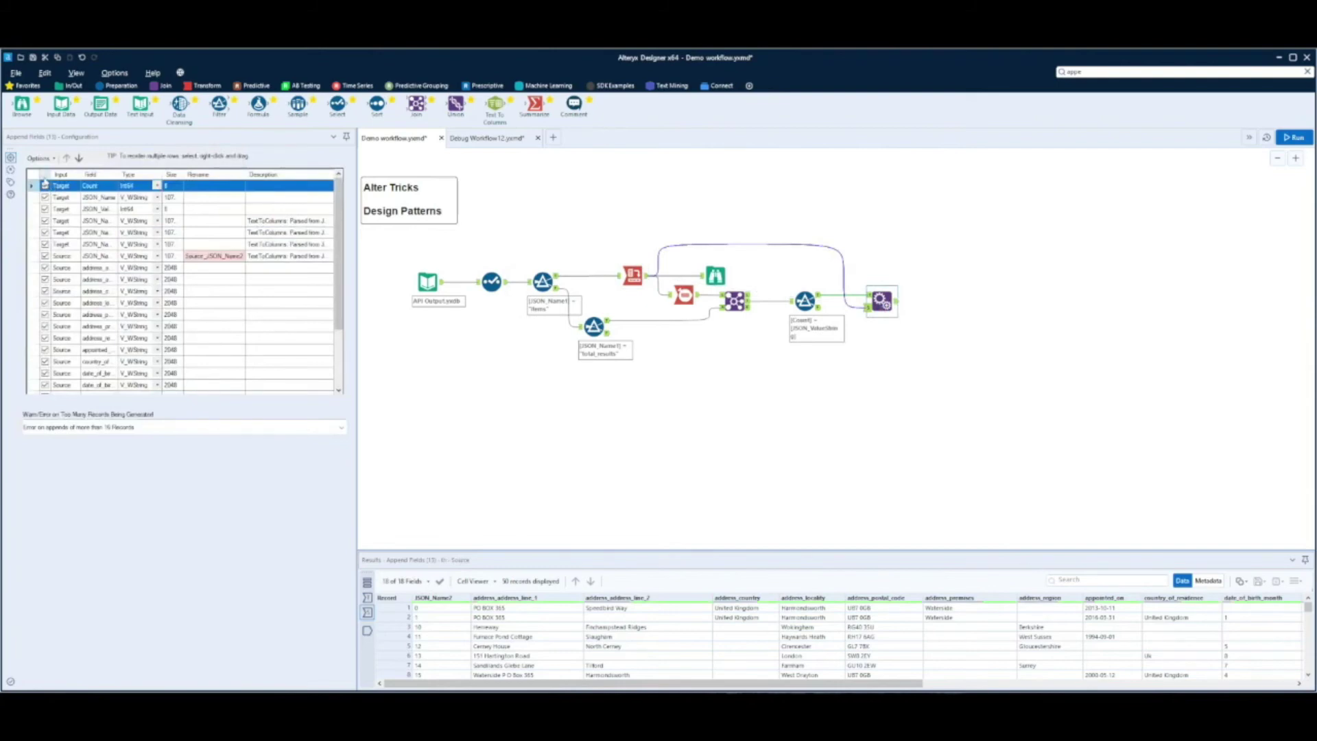
Highlight the six Target fields from Count onward and deselect them.
{"action": "left_click", "coordinate": [40, 158]}
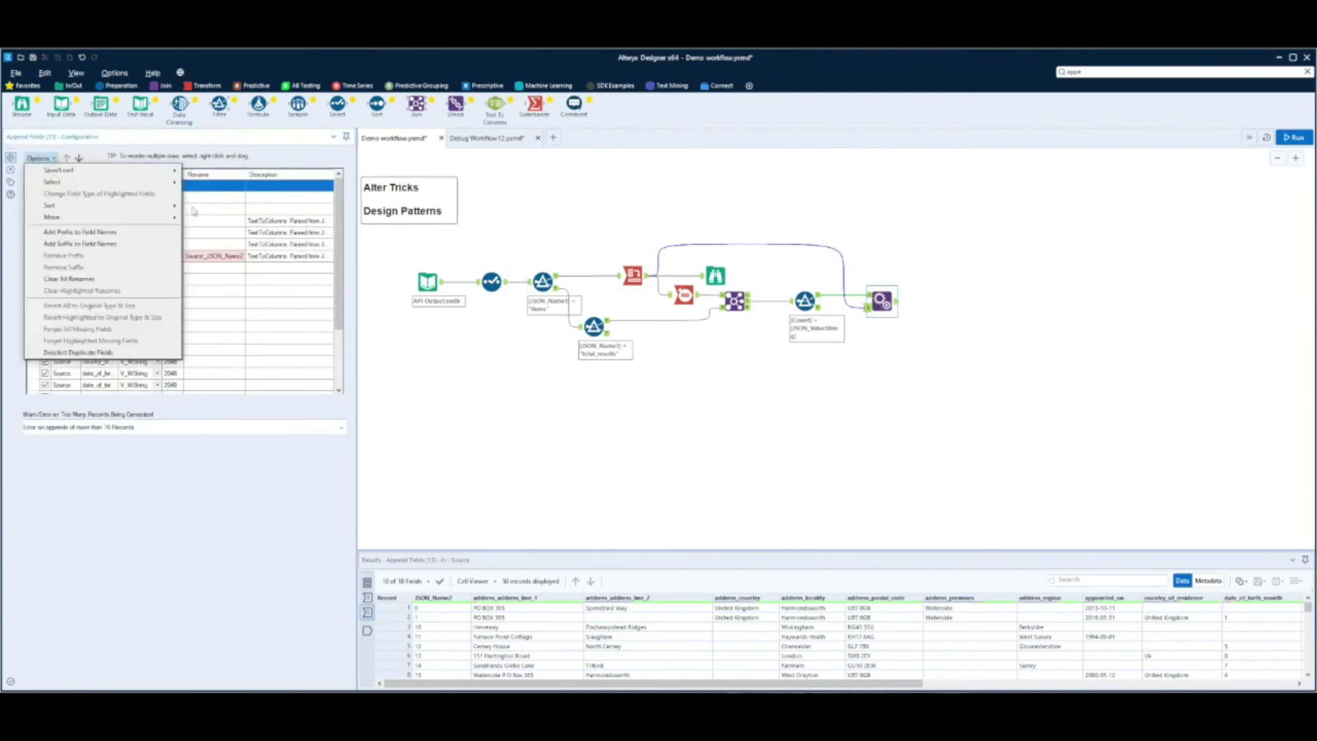
{"action": "left_click", "coordinate": [181, 207]}
{"action": "left_click", "coordinate": [67, 190]}
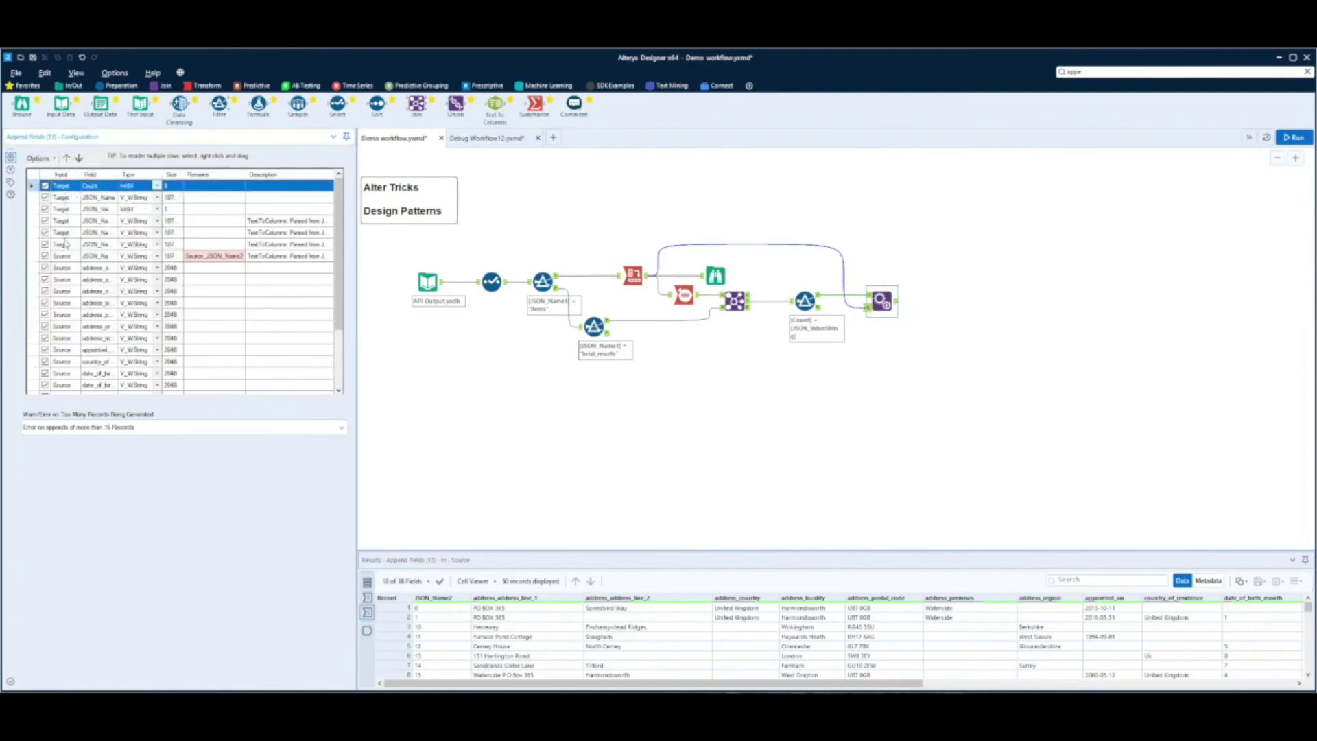
{"action": "left_click", "coordinate": [65, 245], "text": "shift"}
{"action": "left_click", "coordinate": [40, 157]}
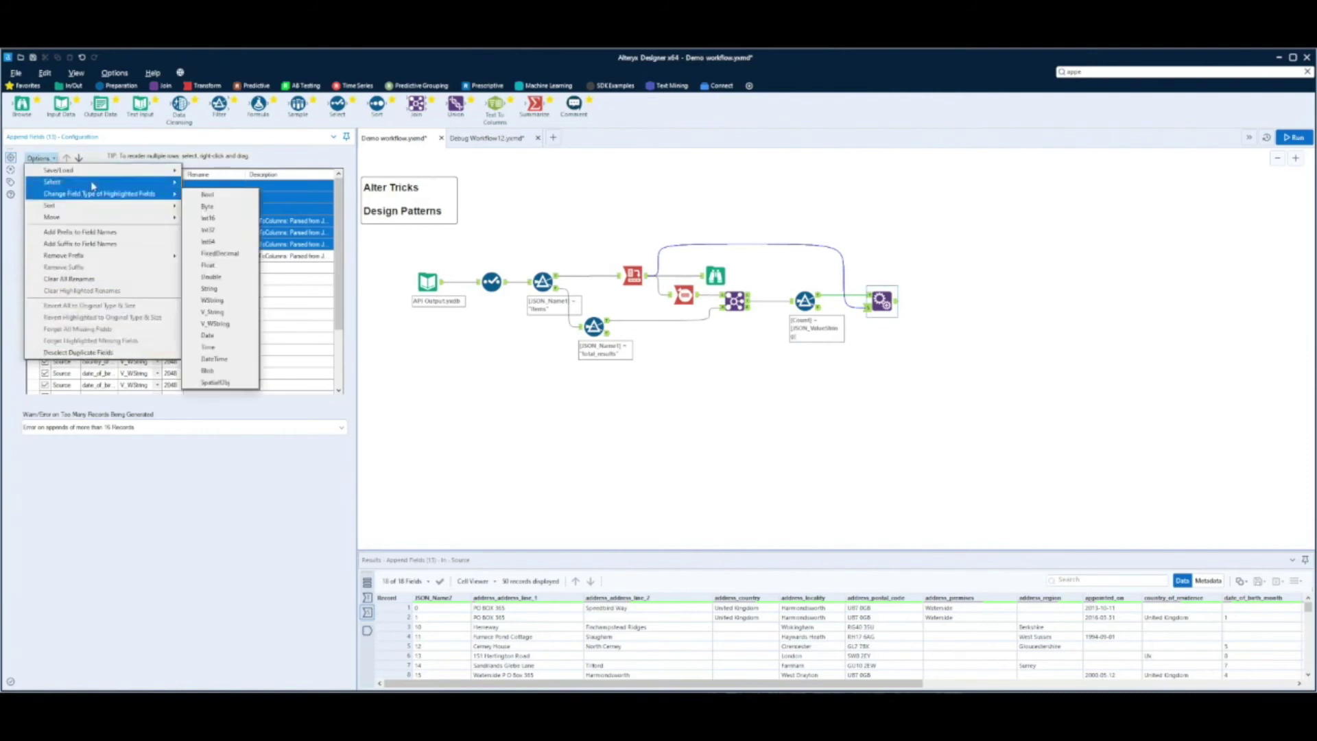
{"action": "mouse_move", "coordinate": [93, 185]}
{"action": "left_click", "coordinate": [190, 219]}
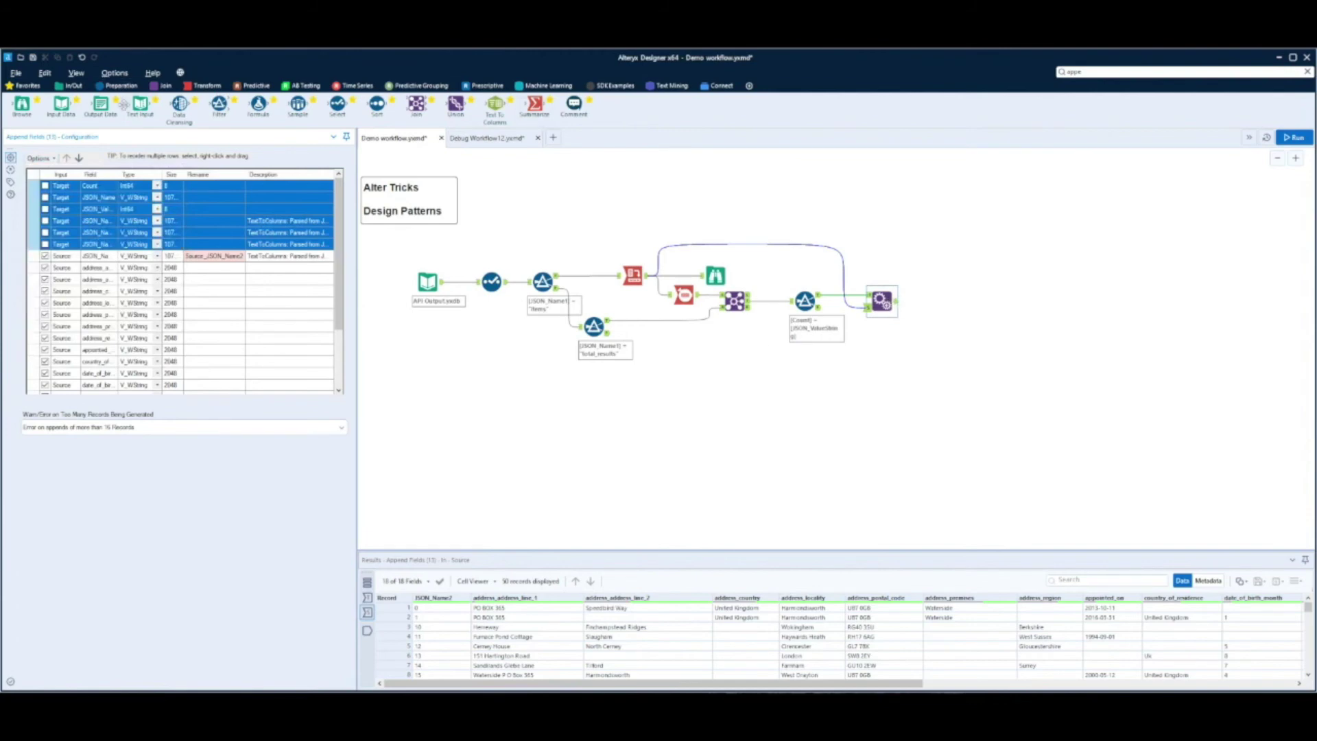
Add a Browse after Append Fields, run, and inspect the Append Fields error.
{"action": "left_click_drag", "start_coordinate": [31, 112], "coordinate": [939, 302]}
{"action": "left_click", "coordinate": [1293, 137]}
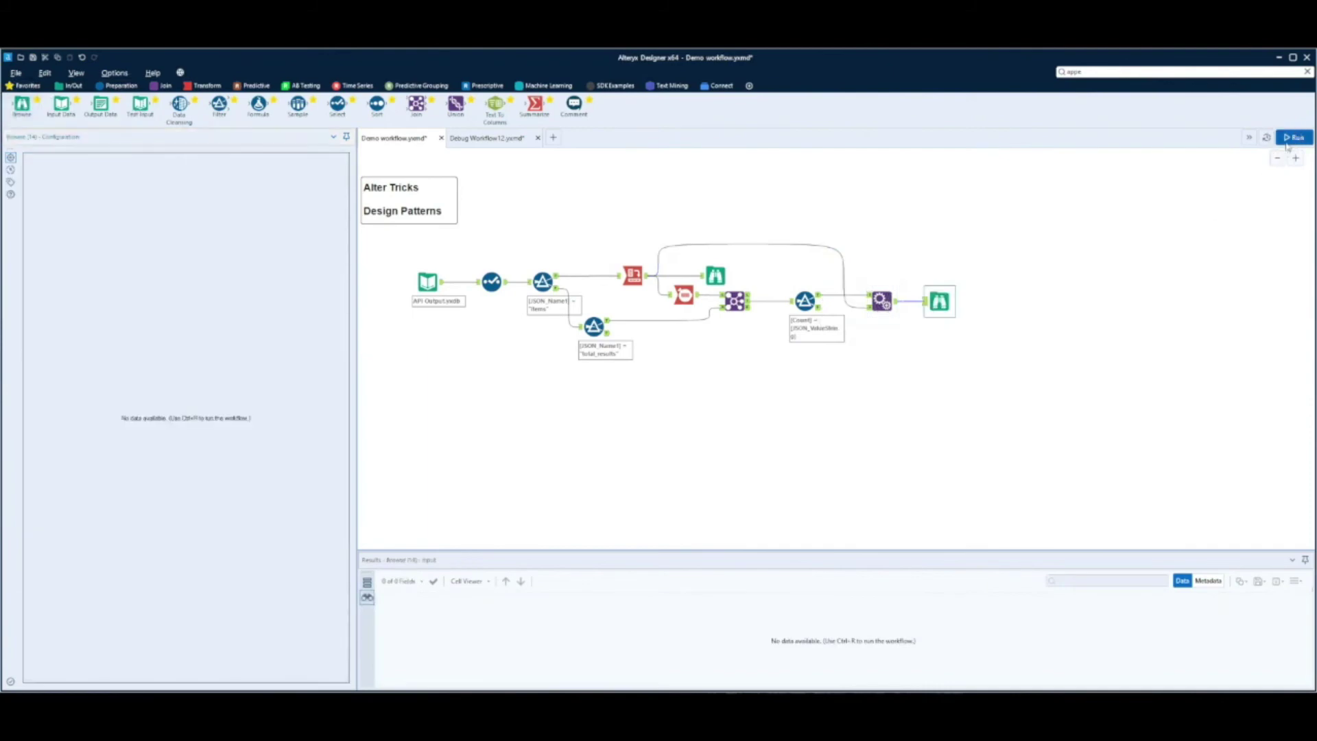
{"action": "left_click", "coordinate": [881, 301]}
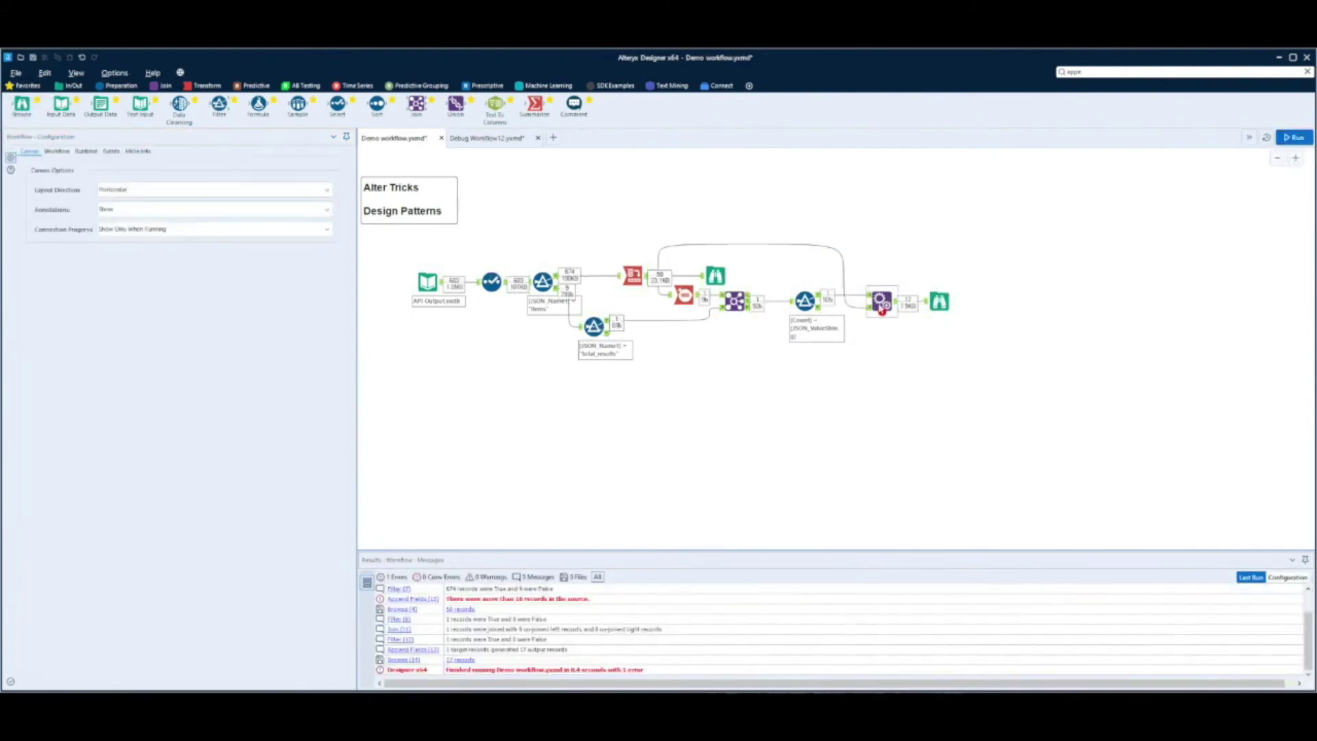
Set Append Fields to 'Allow All Appends', rerun, and view the 50 appended records.
{"action": "left_click", "coordinate": [76, 428]}
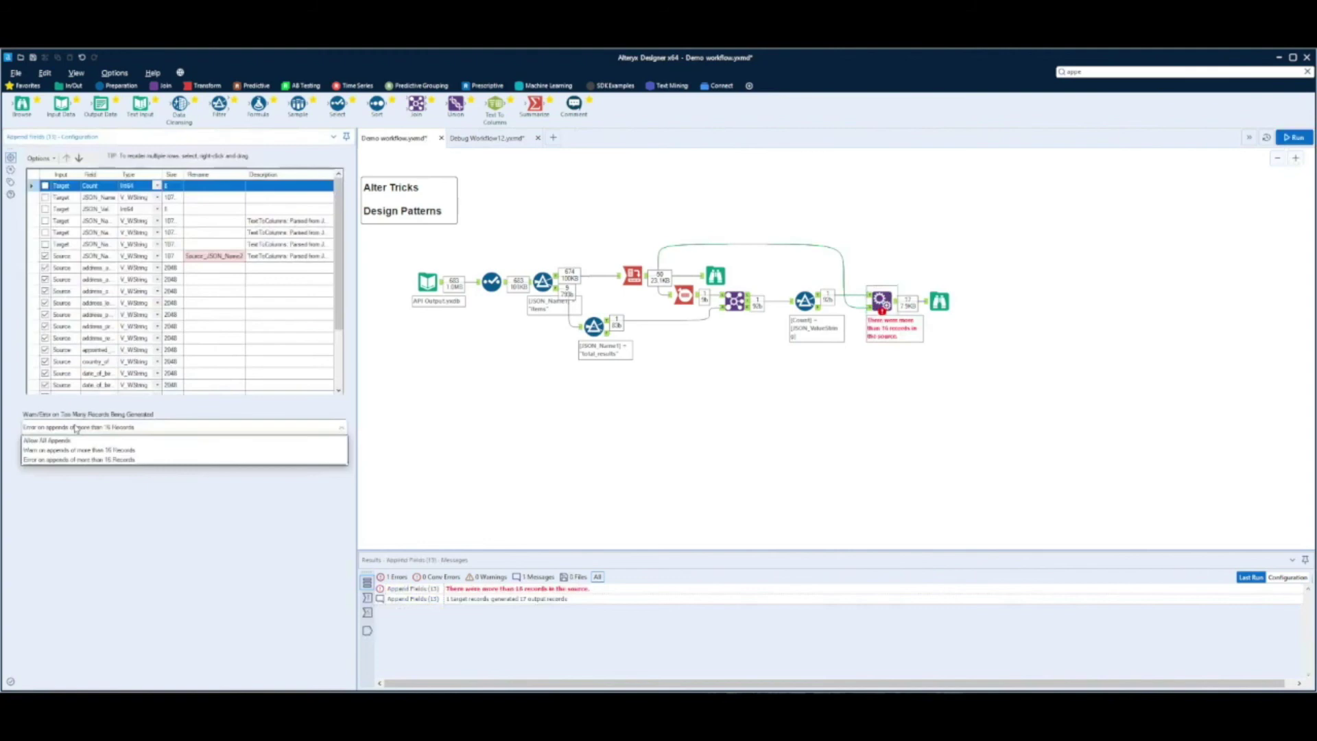
{"action": "left_click", "coordinate": [69, 440]}
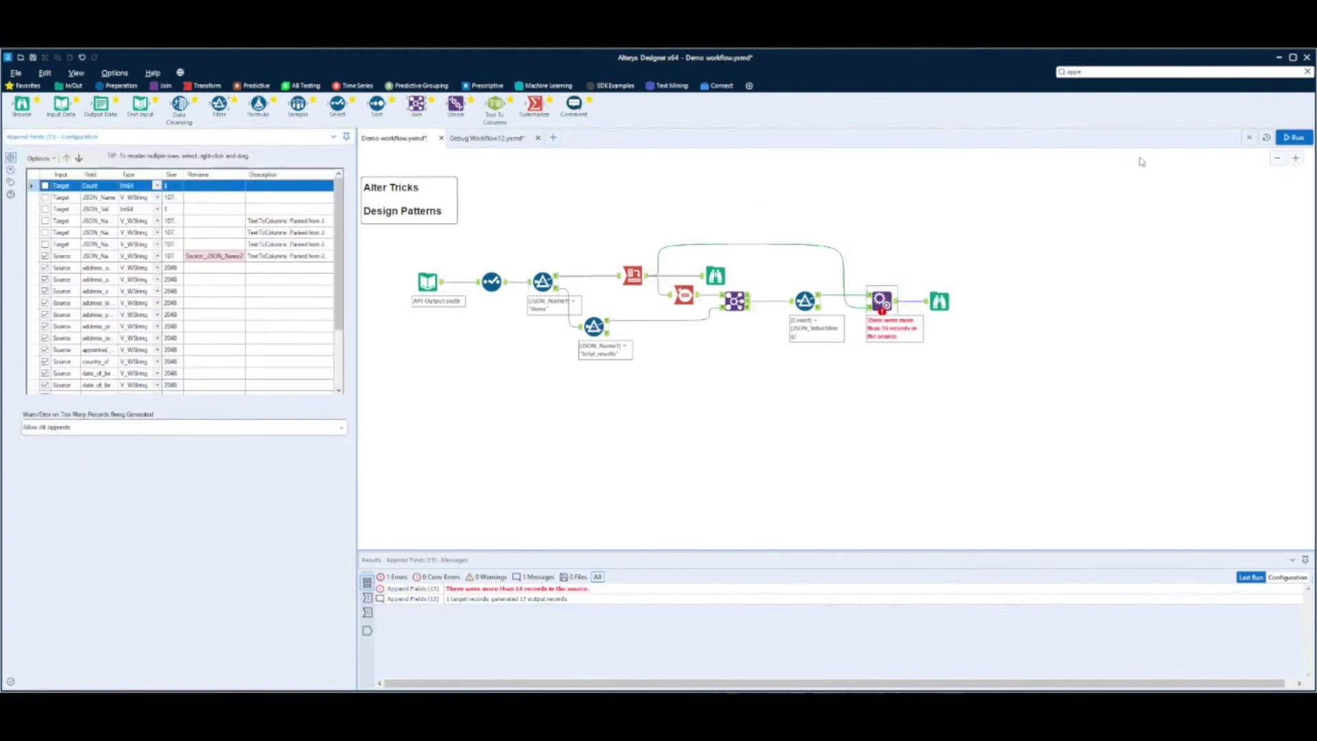
{"action": "left_click", "coordinate": [1283, 140]}
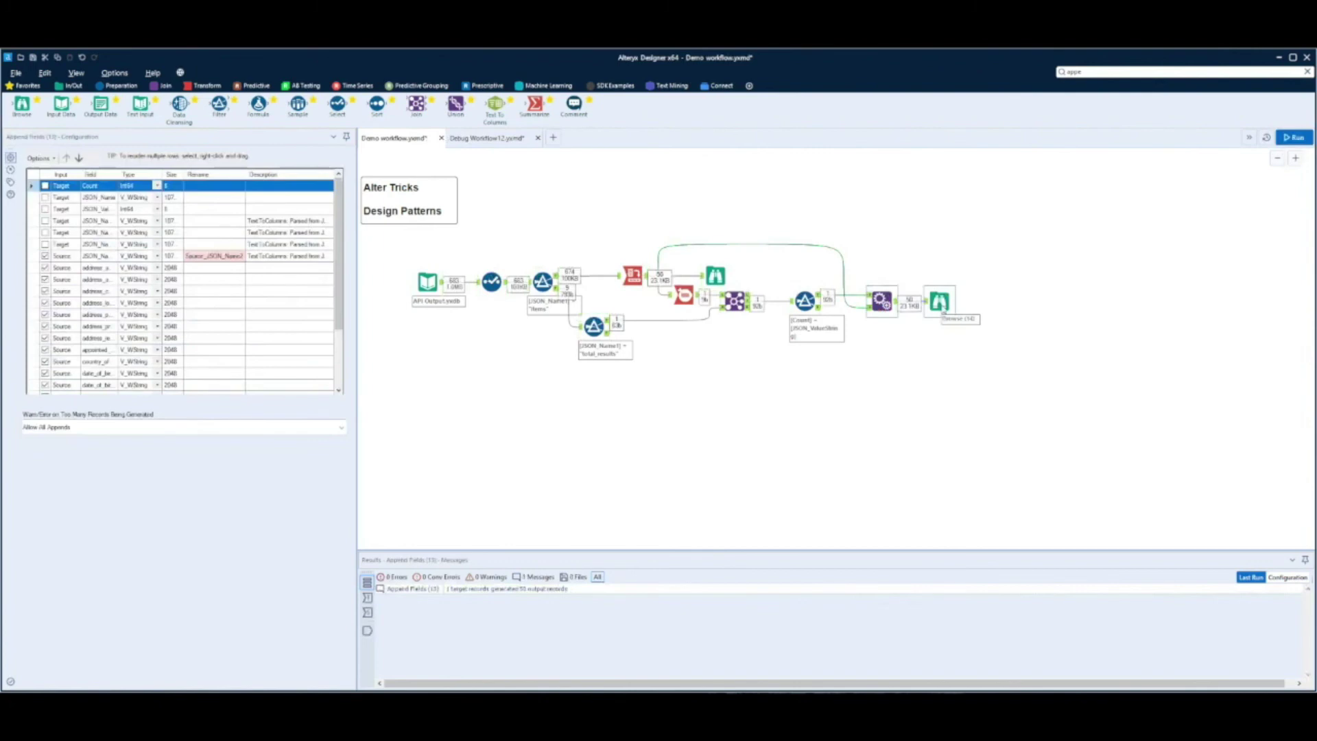
{"action": "left_click", "coordinate": [943, 312]}
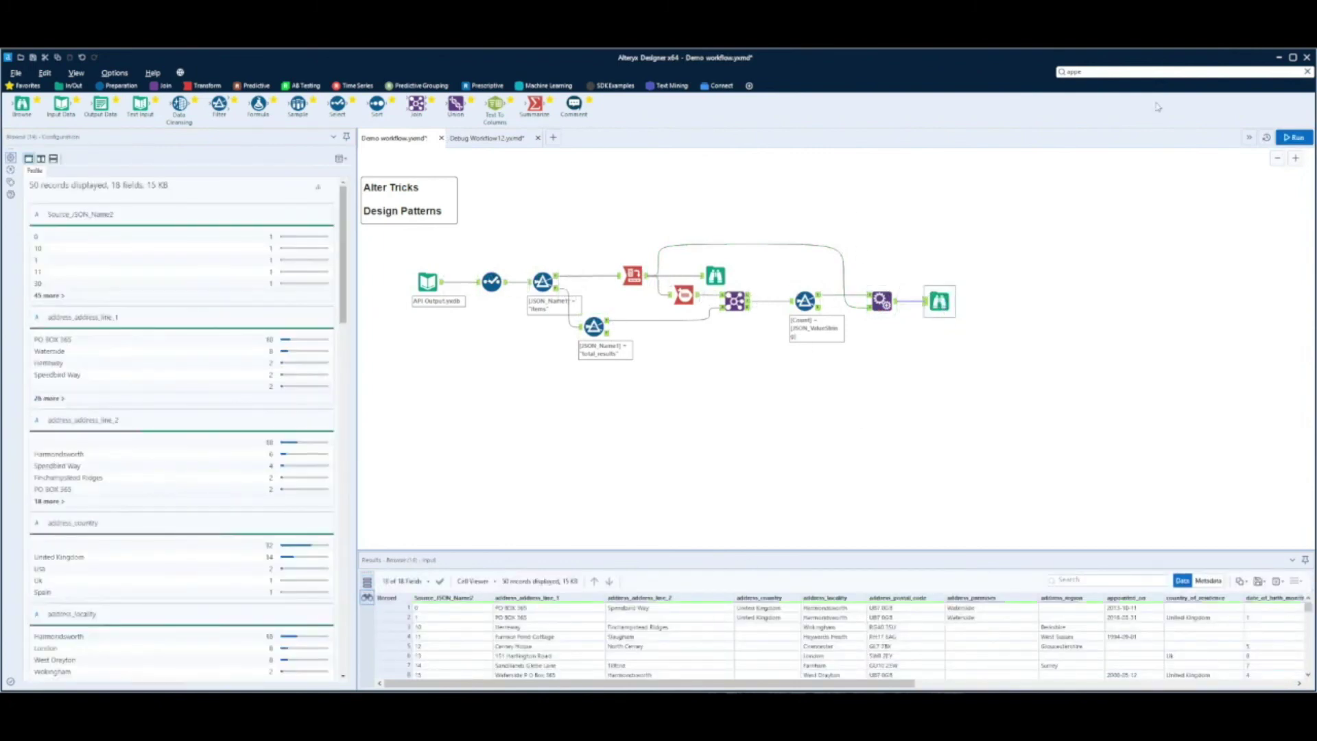
Insert a Formula tool ahead of the Join that overwrites the Count column.
{"action": "left_click", "coordinate": [1164, 72]}
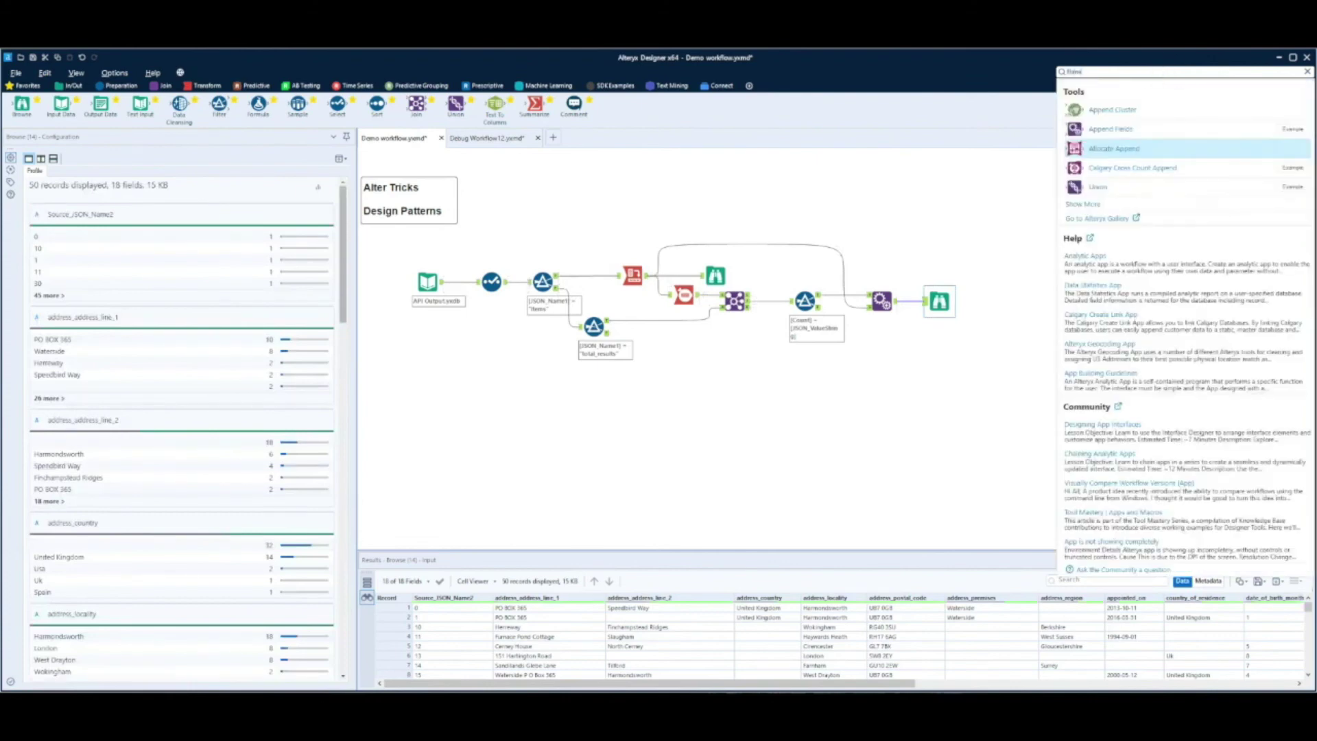
{"action": "left_click_drag", "start_coordinate": [1113, 130], "coordinate": [707, 294]}
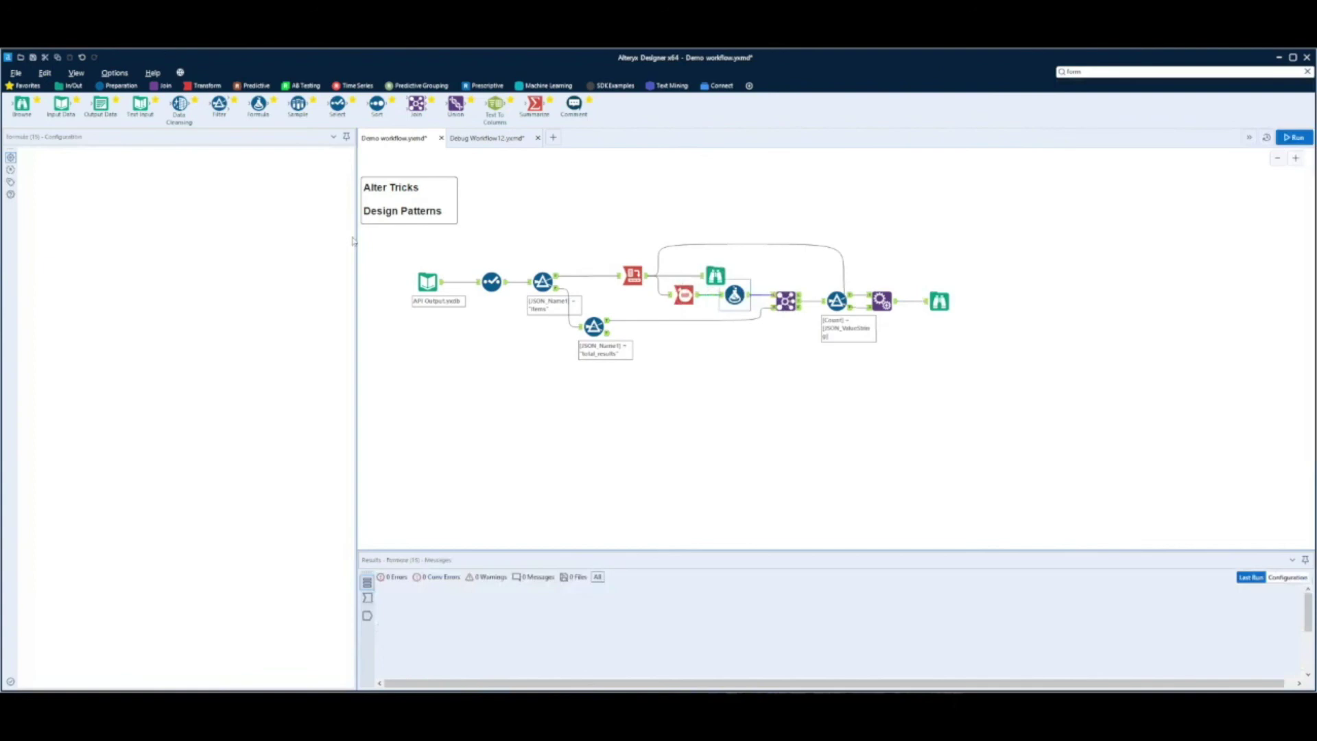
{"action": "left_click", "coordinate": [103, 165]}
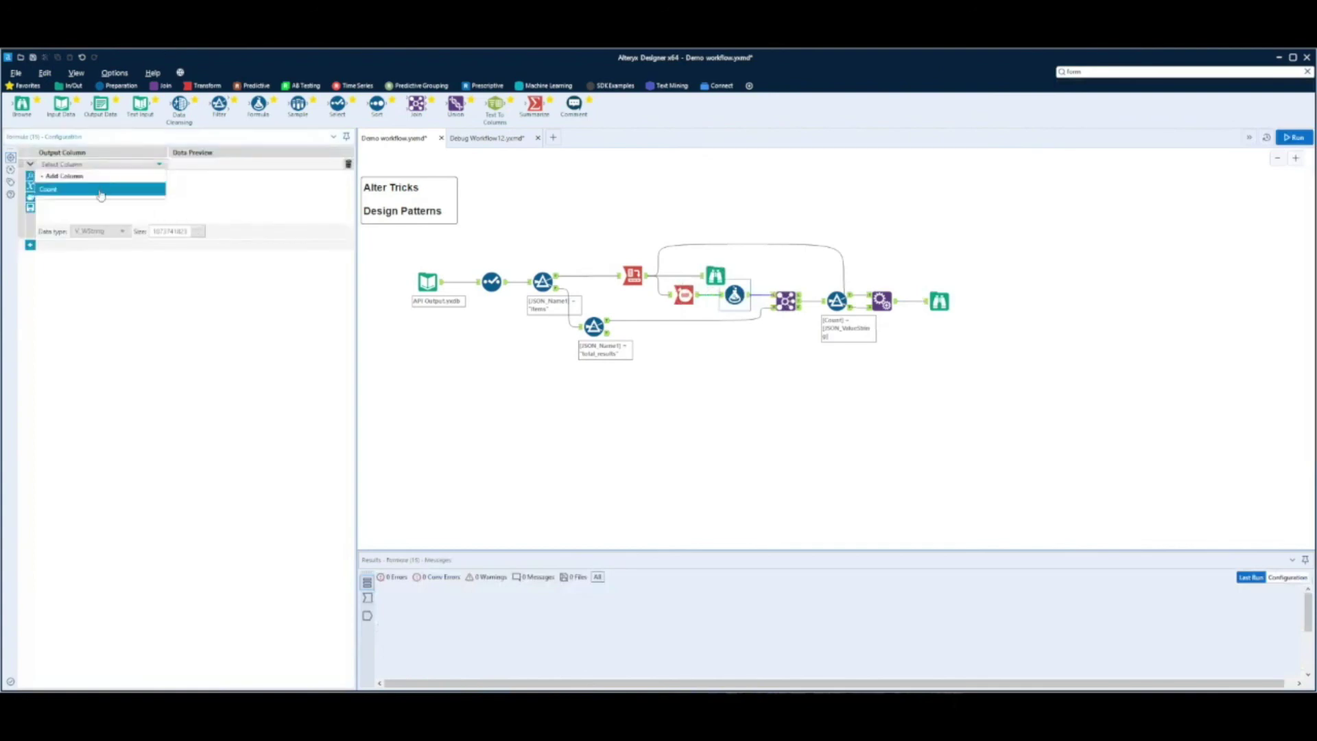
{"action": "left_click", "coordinate": [101, 190]}
{"action": "left_click", "coordinate": [101, 194]}
Set the Count expression to [Count] + 1, rerun the workflow, and check the final Browse output.
{"action": "type", "text": "["}
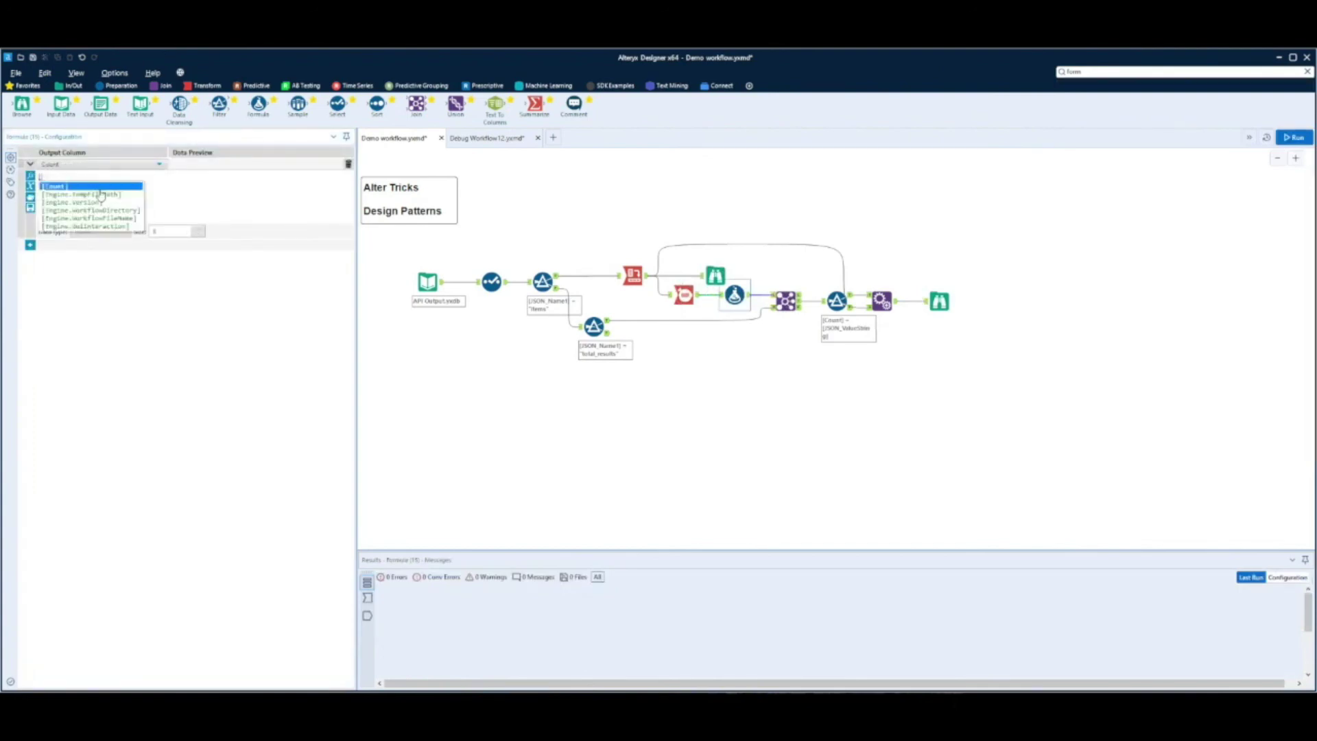
{"action": "key", "text": "Return"}
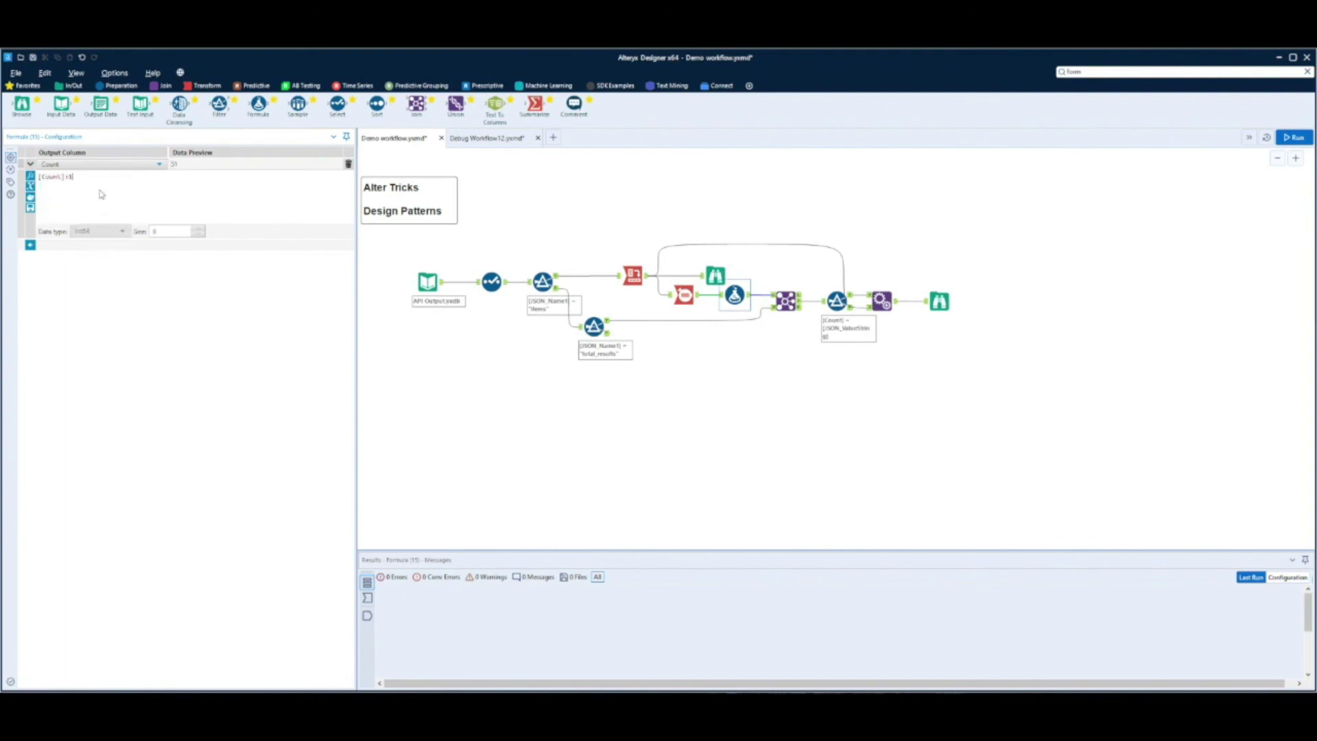
{"action": "left_click", "coordinate": [1285, 140]}
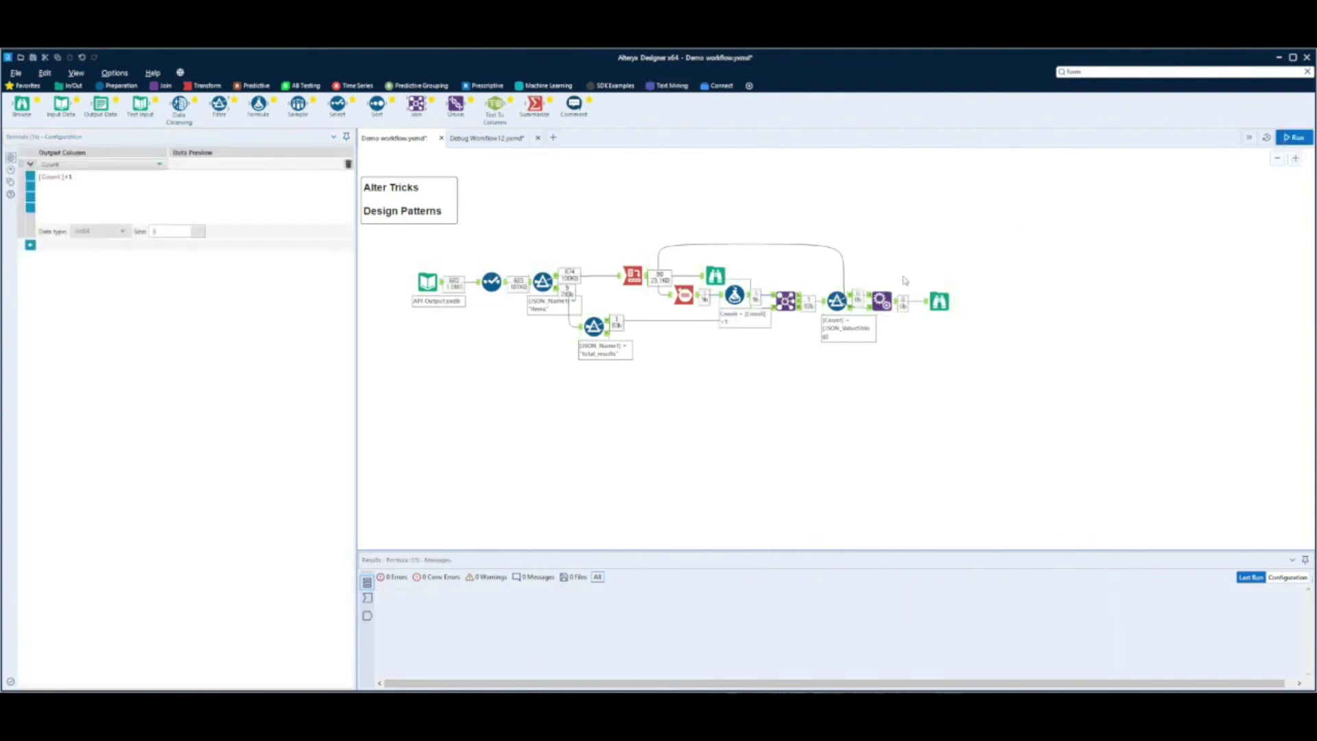
{"action": "left_click", "coordinate": [939, 301]}
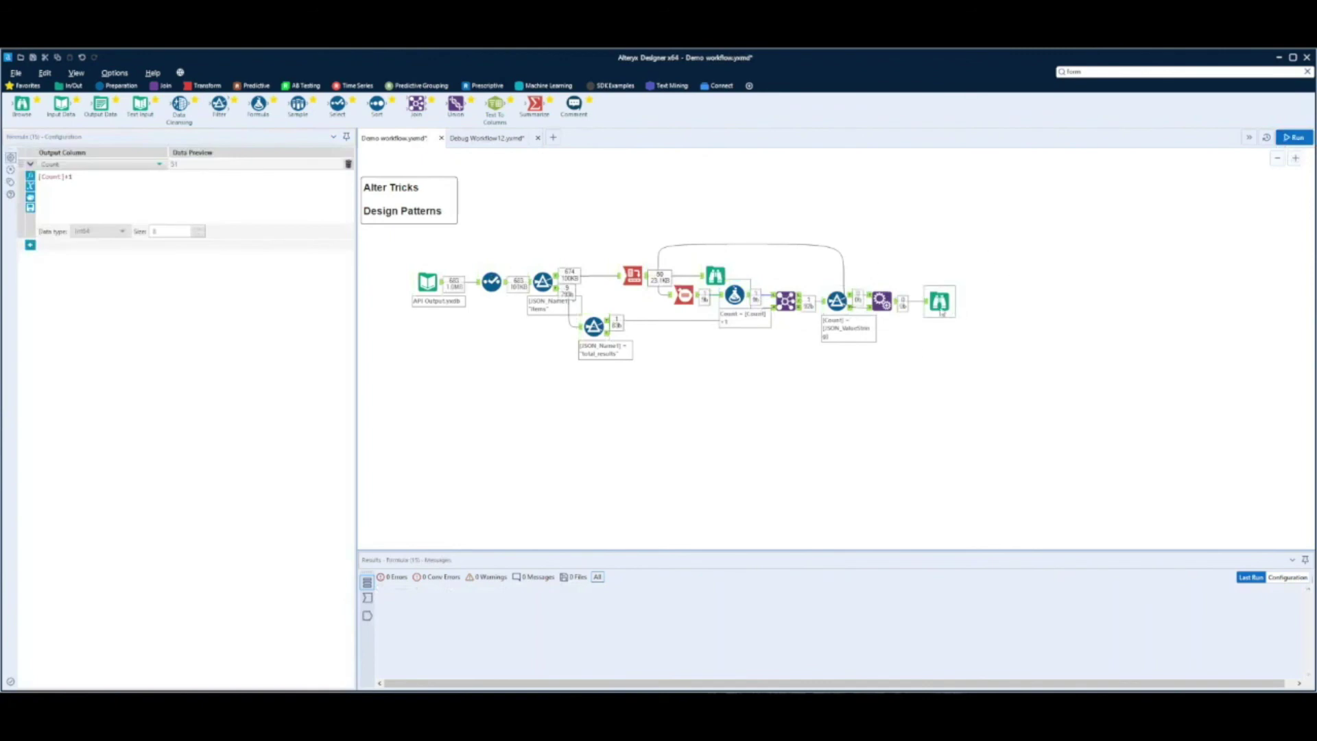